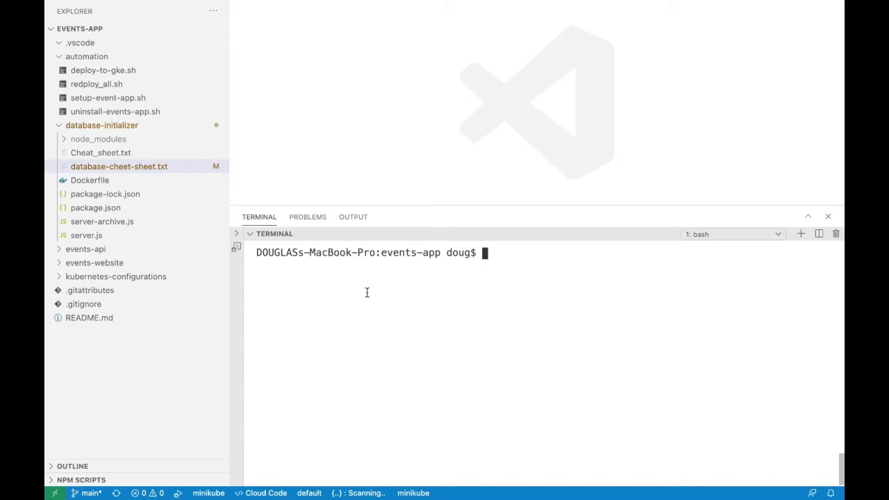
- Switch to the browser showing the Helm website at helm.sh and open its Charts catalogue on Artifact Hub
right_click(437, 288)
key("ctrl+Right")
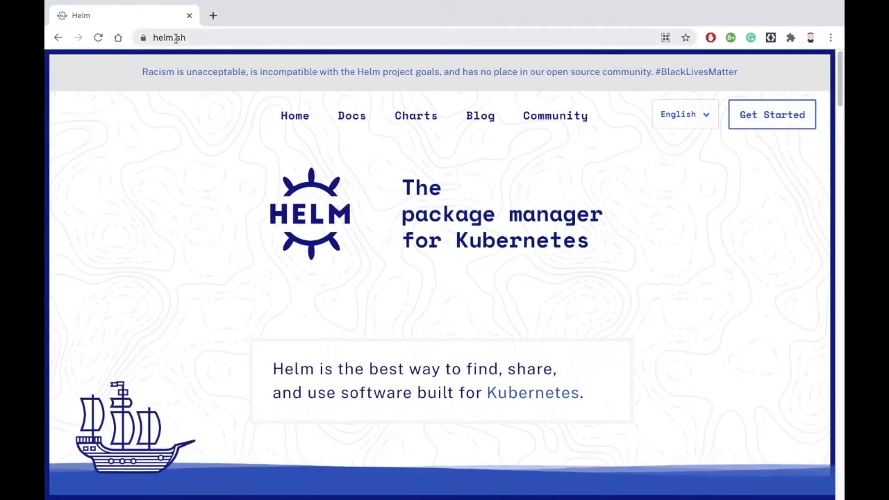
left_click(205, 37)
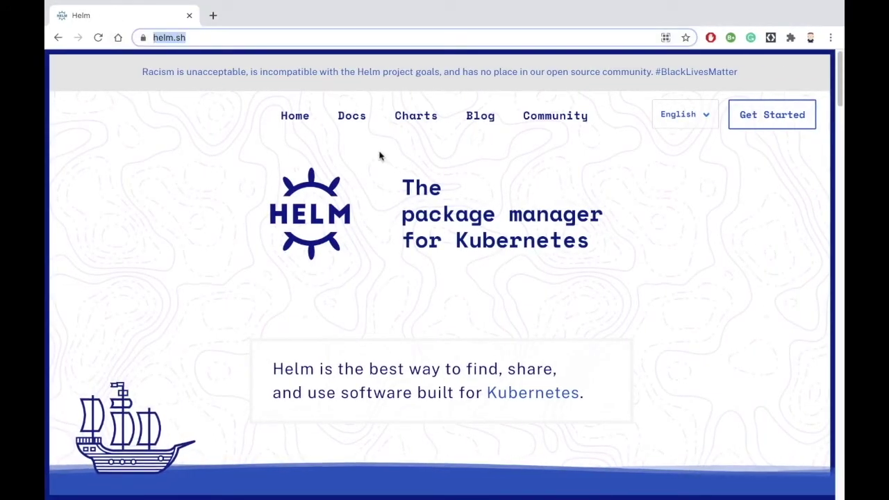
left_click_drag(406, 178, 621, 253)
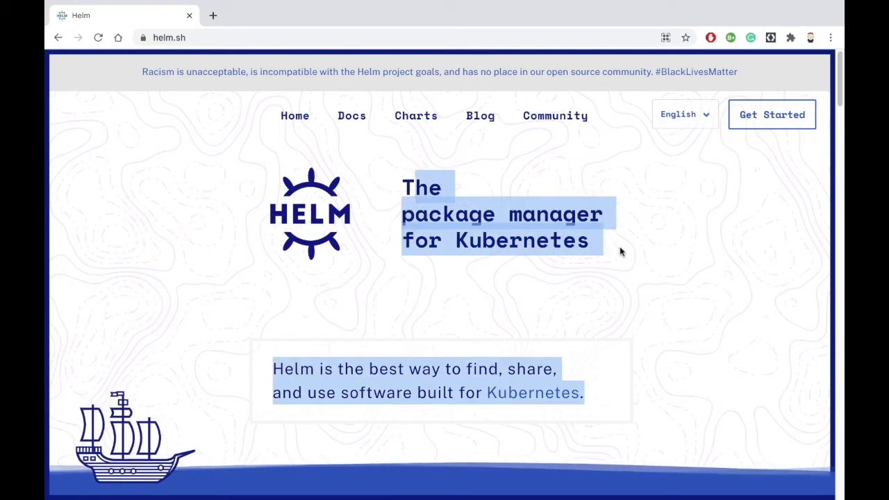
left_click(621, 252)
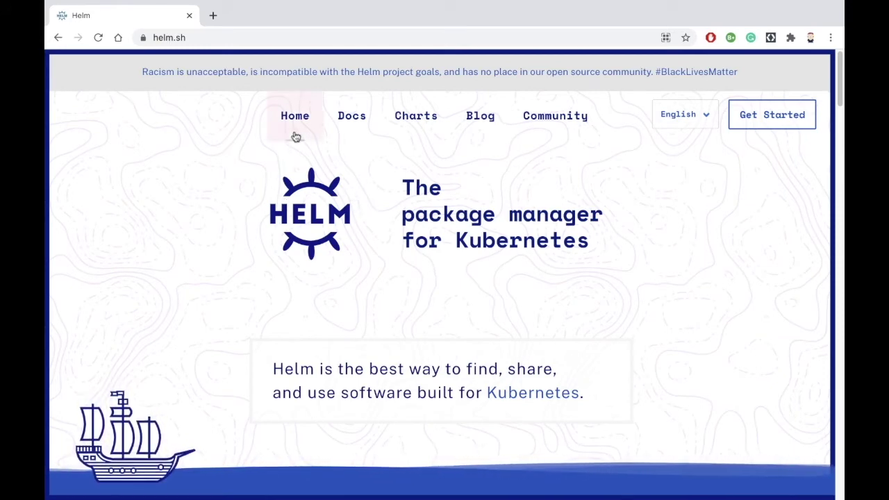
left_click(423, 118)
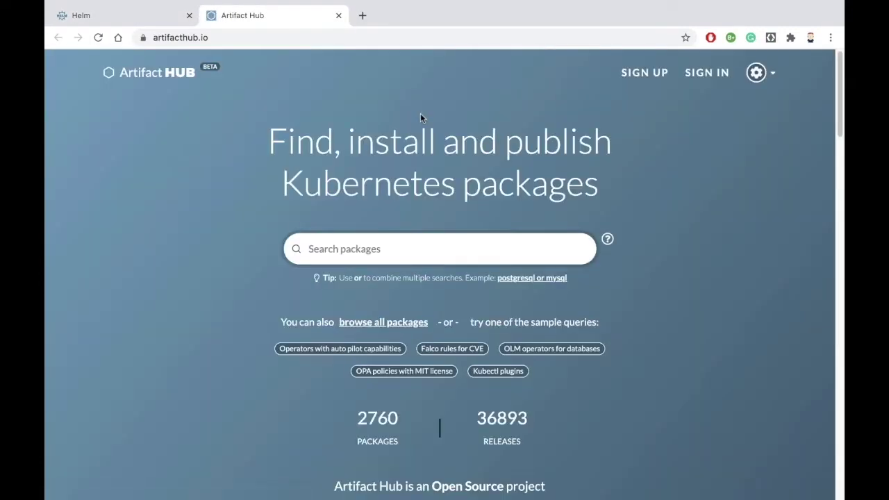
- Search the Artifact Hub packages for Jenkins
double_click(507, 186)
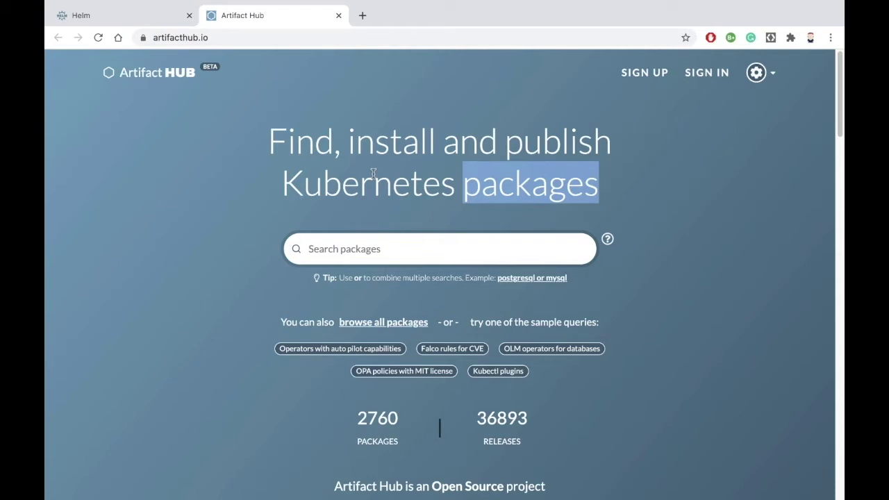
left_click(349, 251)
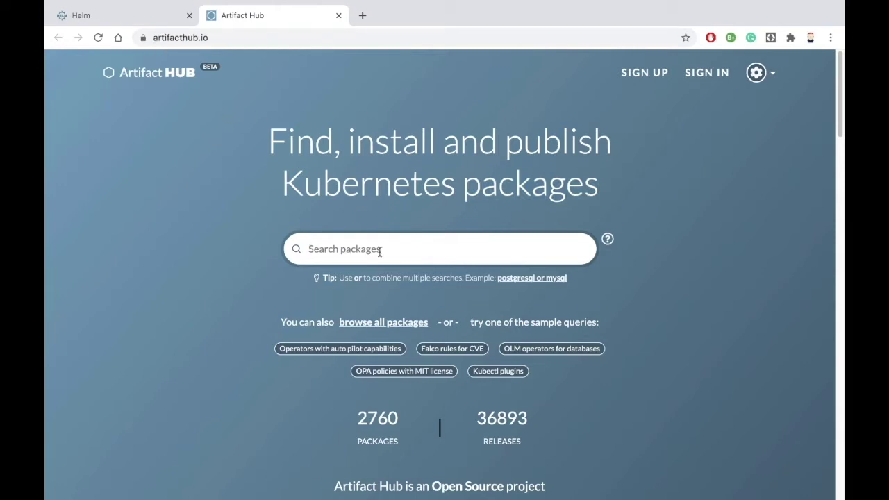
type("Je")
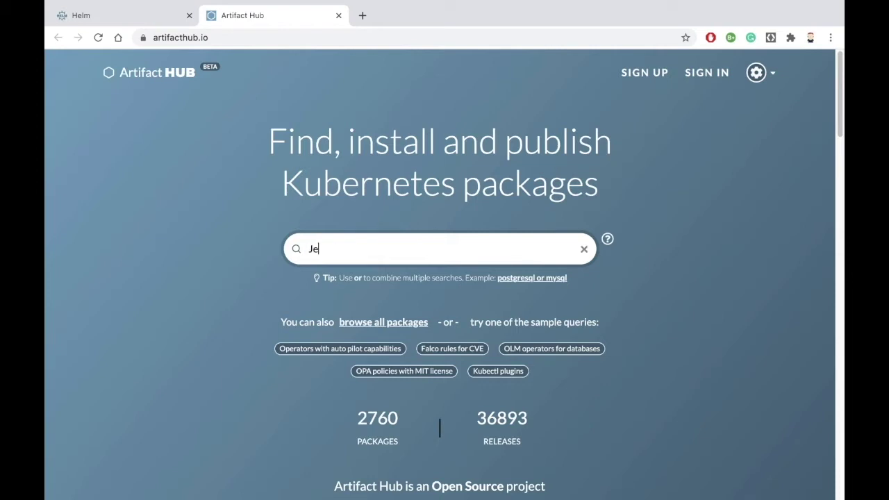
type("nkins")
key("Return")
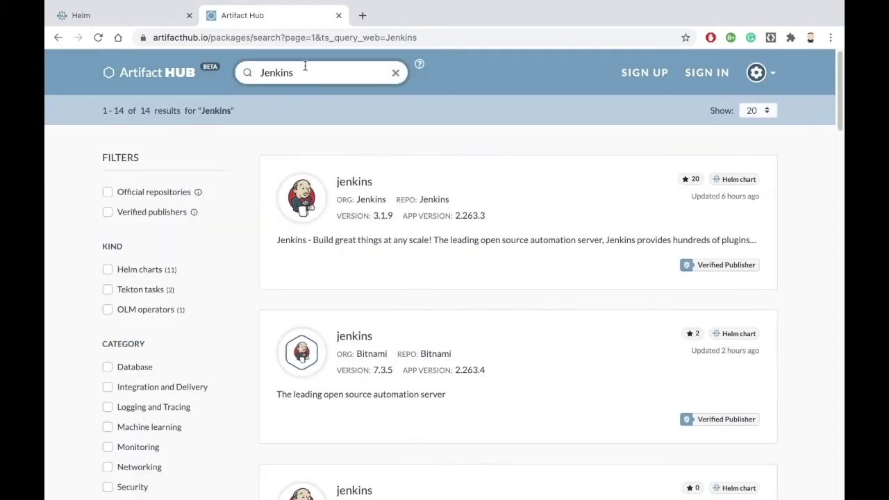
- Look through the Jenkins search results and open the jenkins Helm chart published by the Jenkins organization
scroll(458, 396, "down", 4)
scroll(470, 426, "down", 9)
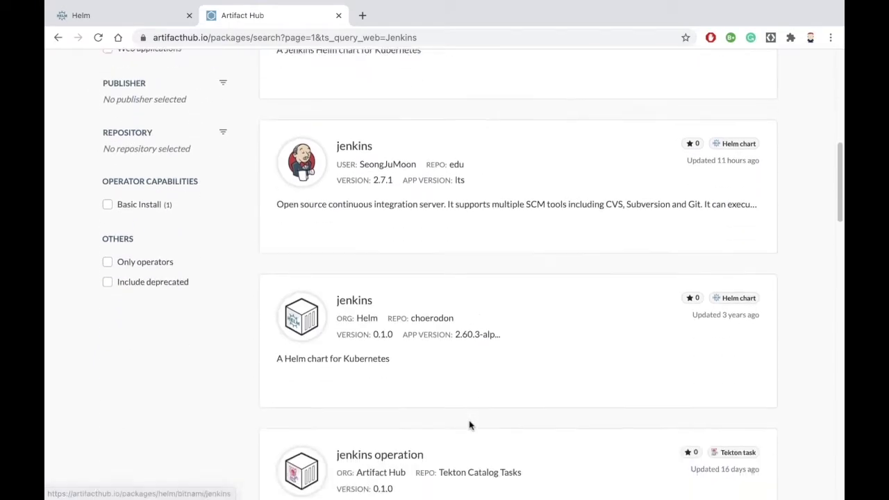
scroll(471, 425, "up", 12)
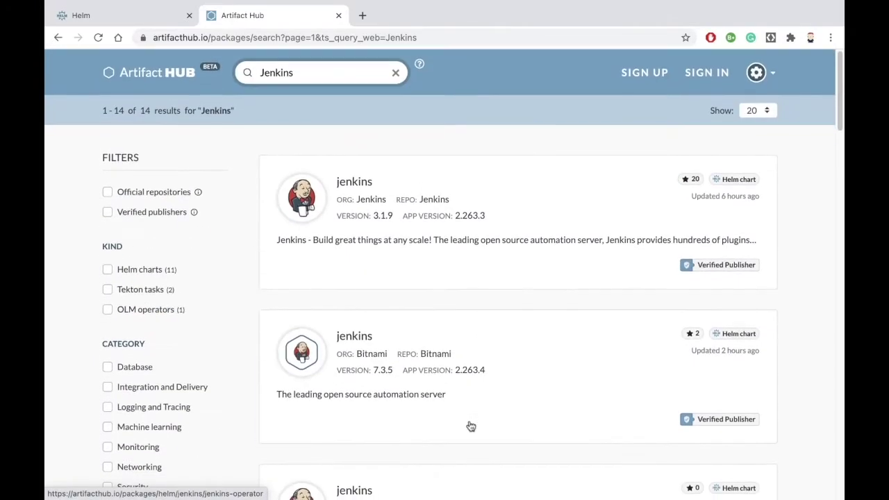
scroll(442, 325, "down", 4)
scroll(442, 324, "up", 5)
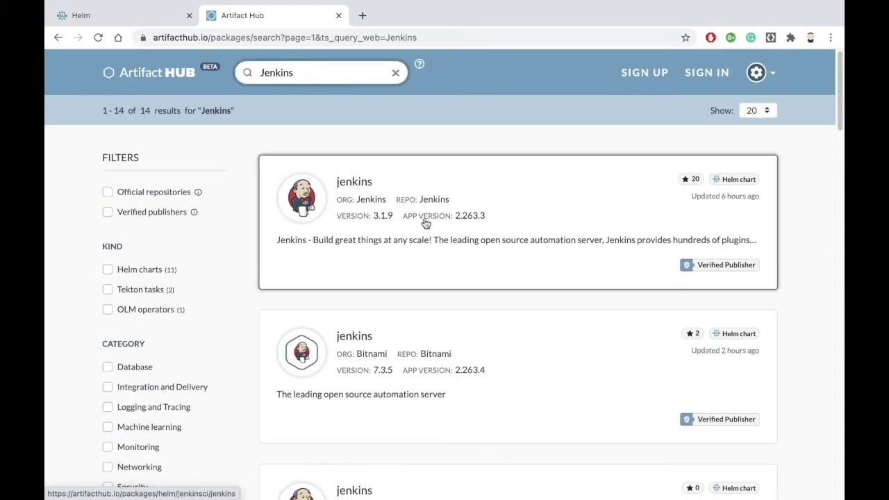
left_click(555, 193)
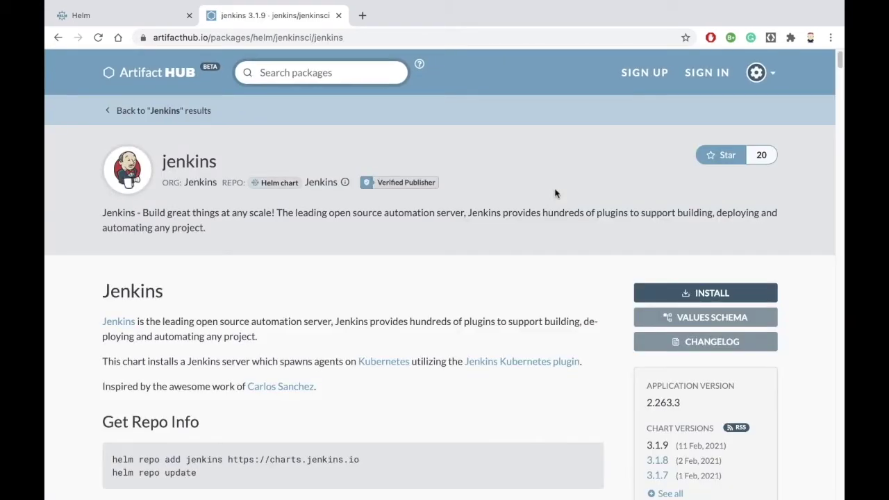
- Review the Jenkins chart's documentation and view its Helm v3 repository and install commands, closing the install instructions when done
scroll(556, 194, "down", 7)
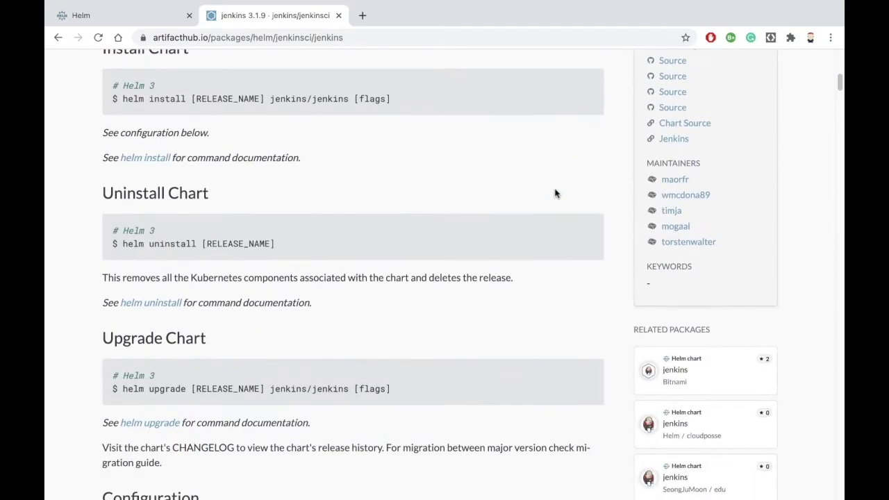
scroll(556, 193, "down", 8)
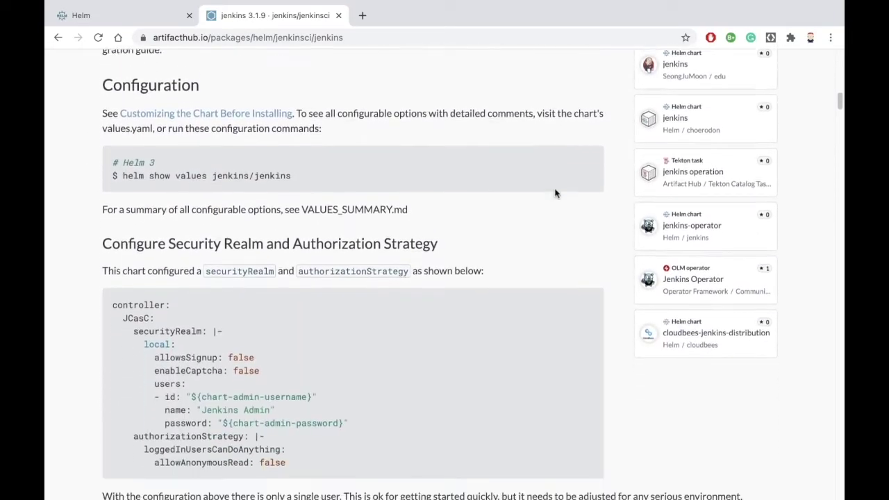
scroll(556, 194, "down", 18)
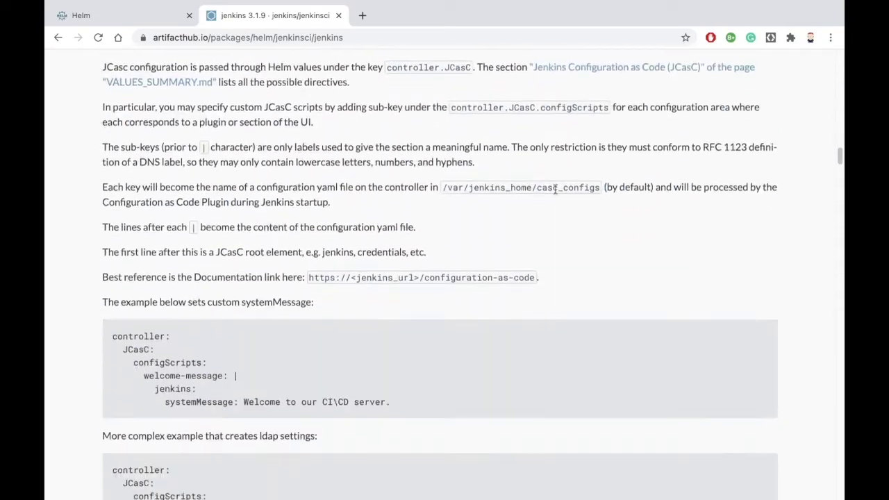
scroll(556, 194, "down", 4)
scroll(556, 194, "up", 20)
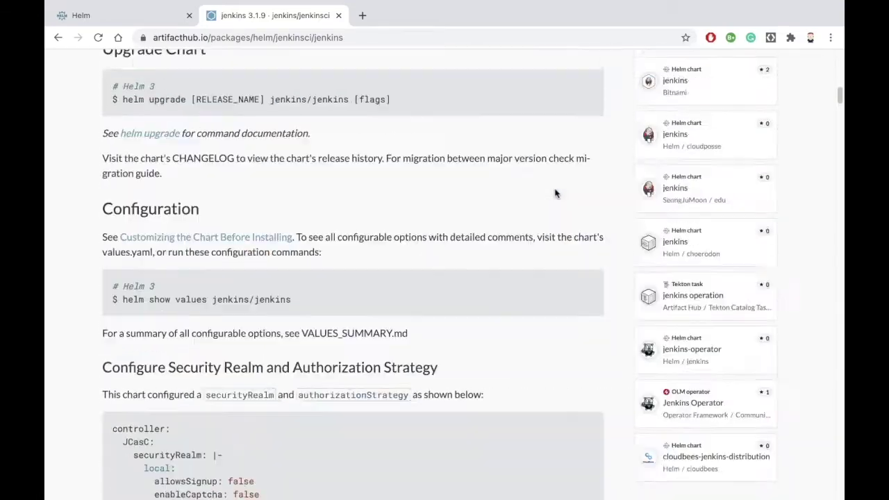
scroll(556, 193, "down", 1)
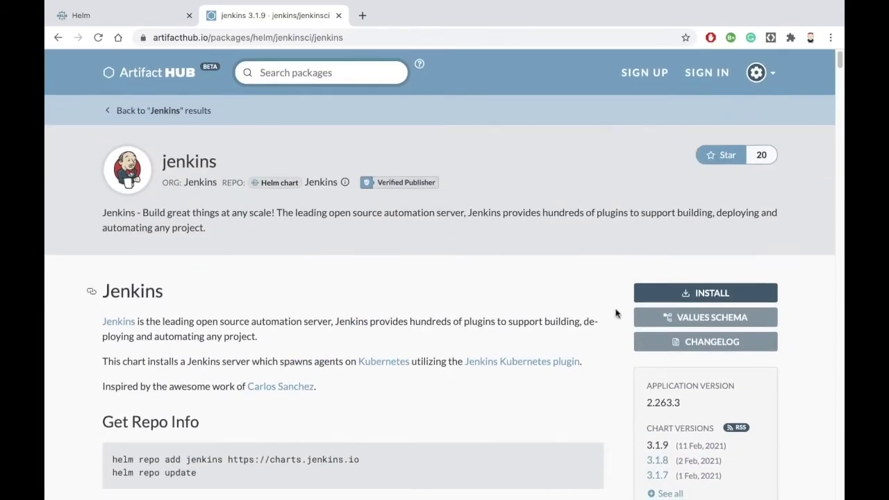
left_click(704, 295)
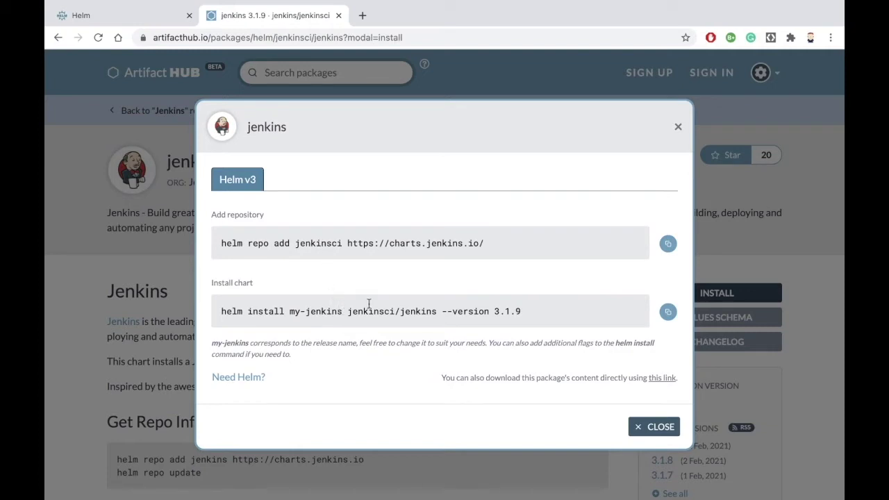
left_click_drag(525, 314, 227, 316)
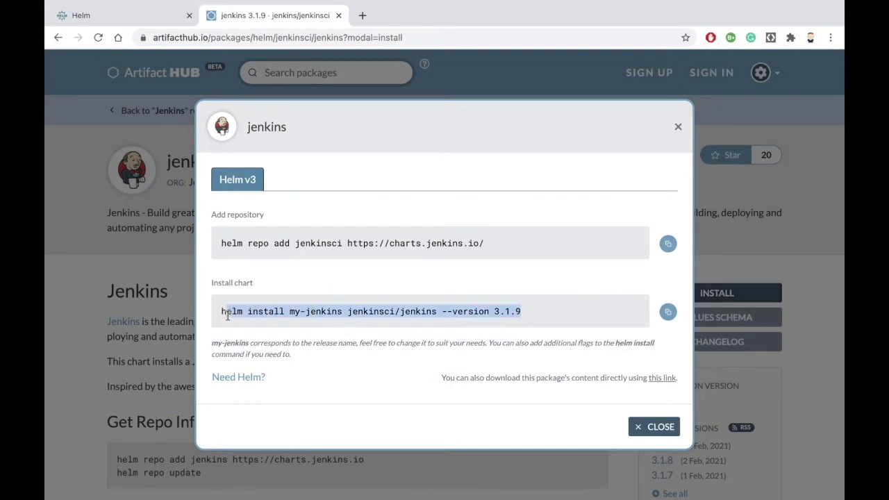
left_click(655, 427)
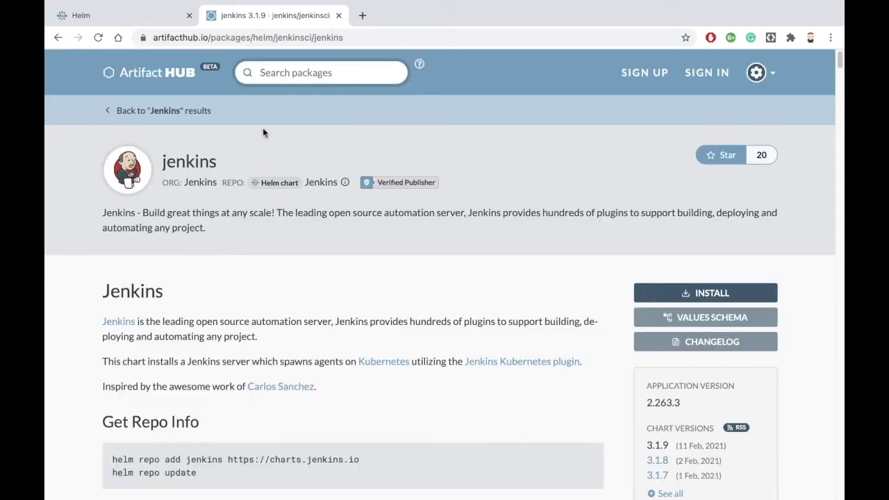
- Find the Bitnami Kafka chart by searching for Kafka and view its Helm install instructions, closing them when done
left_click(299, 74)
type("Kafka")
key("Return")
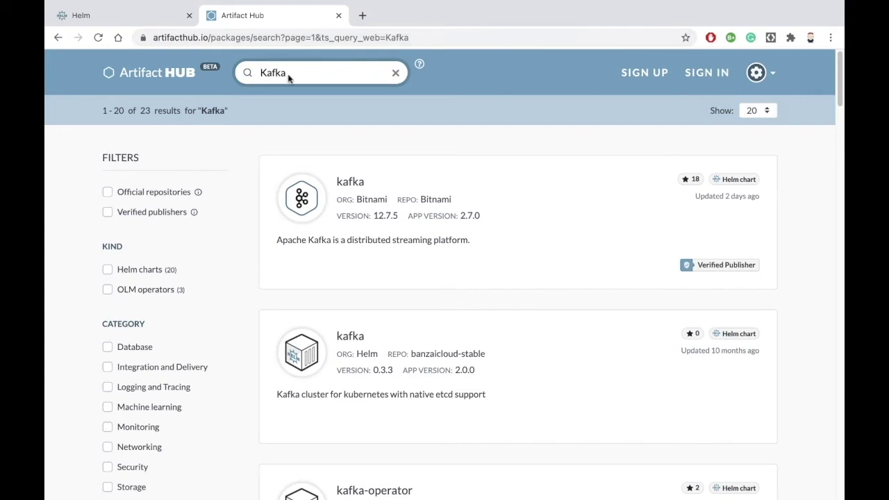
left_click(537, 193)
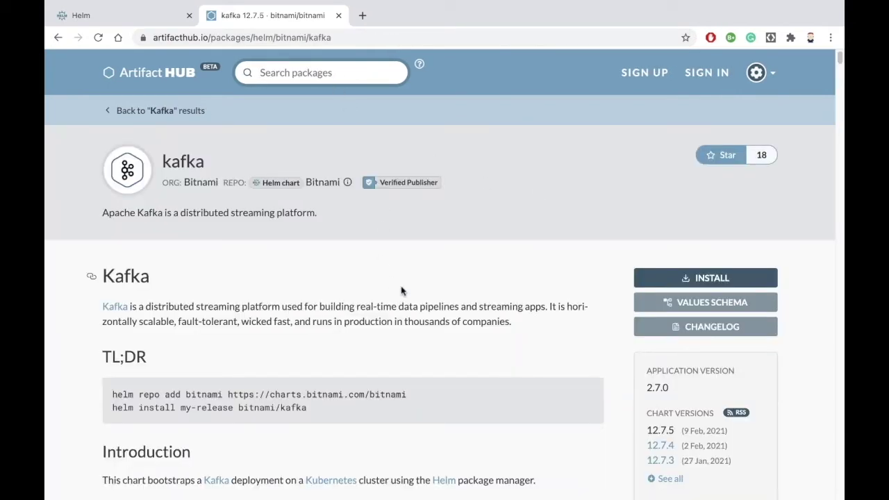
left_click(705, 280)
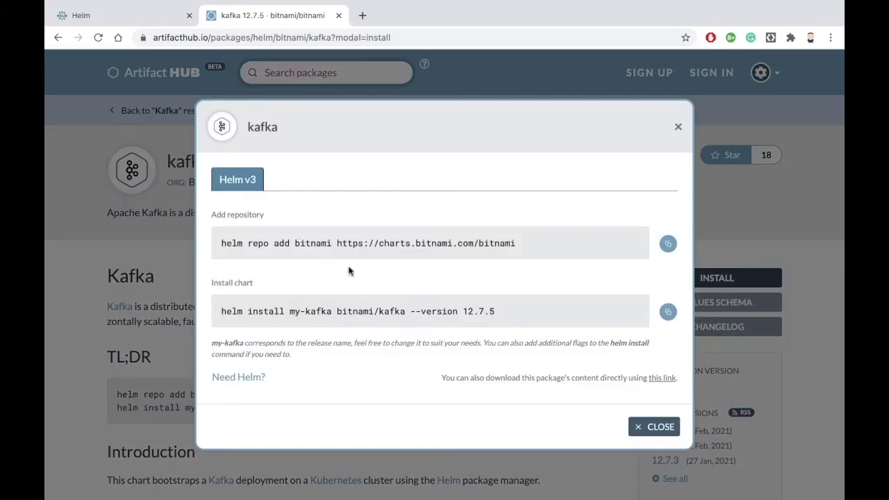
left_click(655, 429)
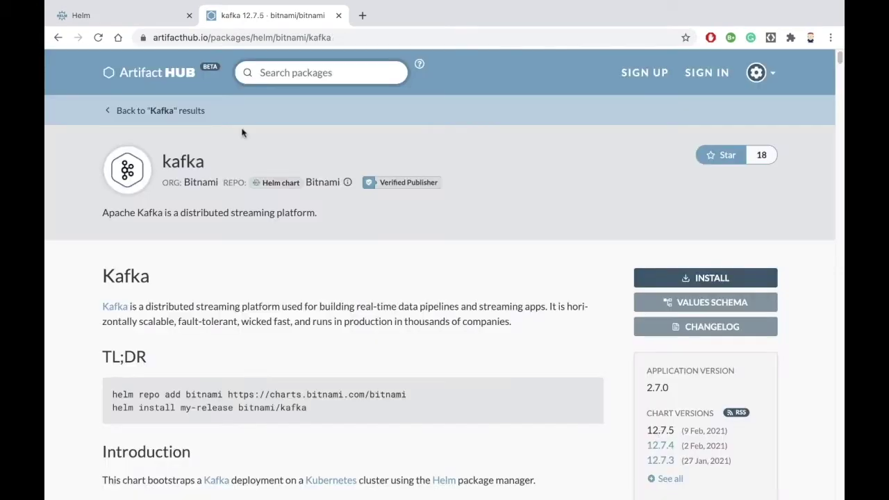
- Search the packages for MariaDB and open the mariadb Helm chart published by Bitnami
left_click(290, 73)
type("Mar")
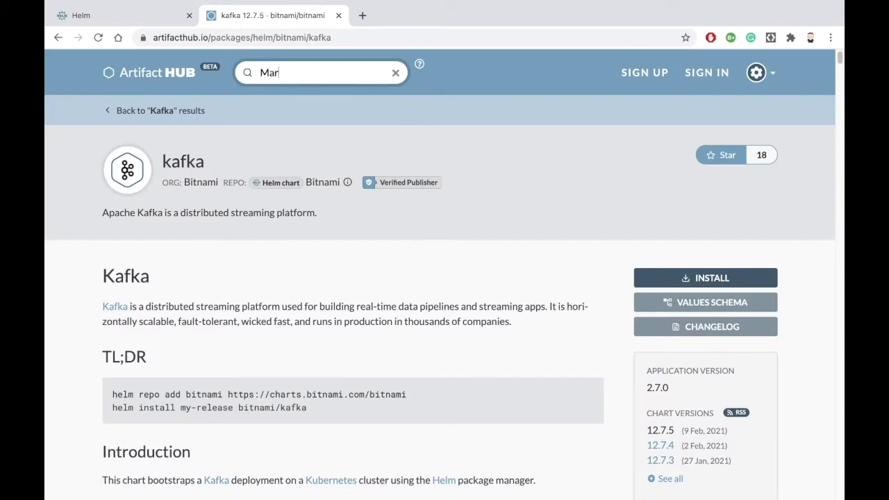
type("iaDB")
key("Return")
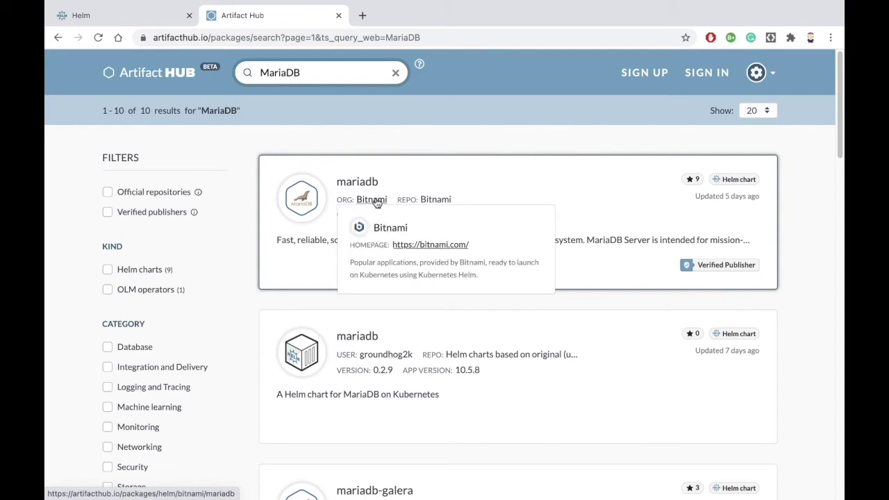
left_click(525, 206)
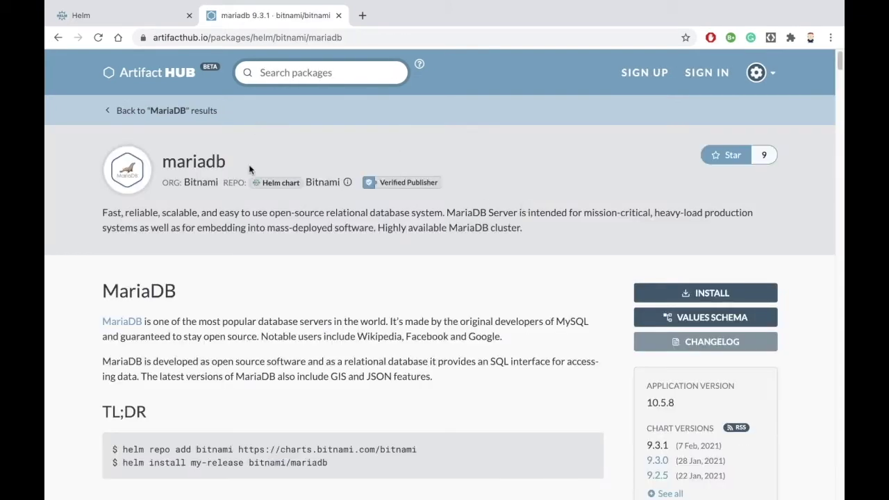
- Examine the MariaDB chart's install instructions, highlighting the repository and install commands, and close them
left_click(704, 293)
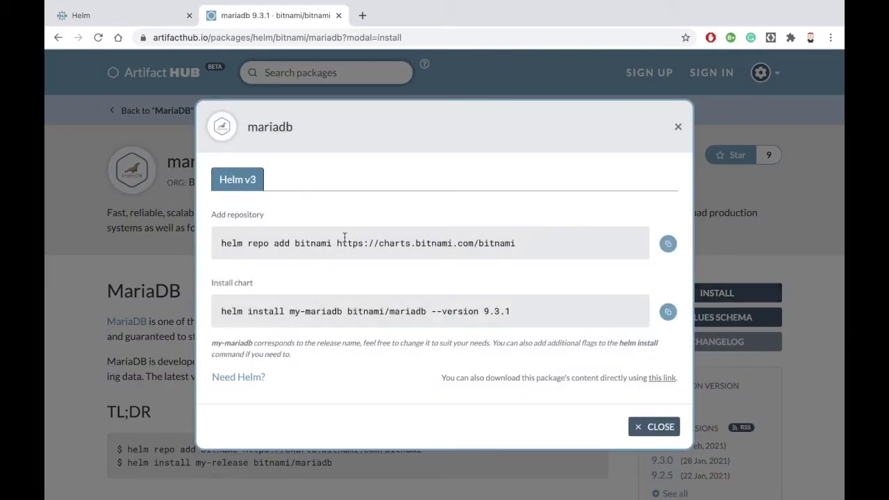
left_click_drag(515, 248, 270, 243)
left_click(351, 310)
left_click_drag(510, 319, 282, 316)
left_click(244, 321)
triple_click(222, 316)
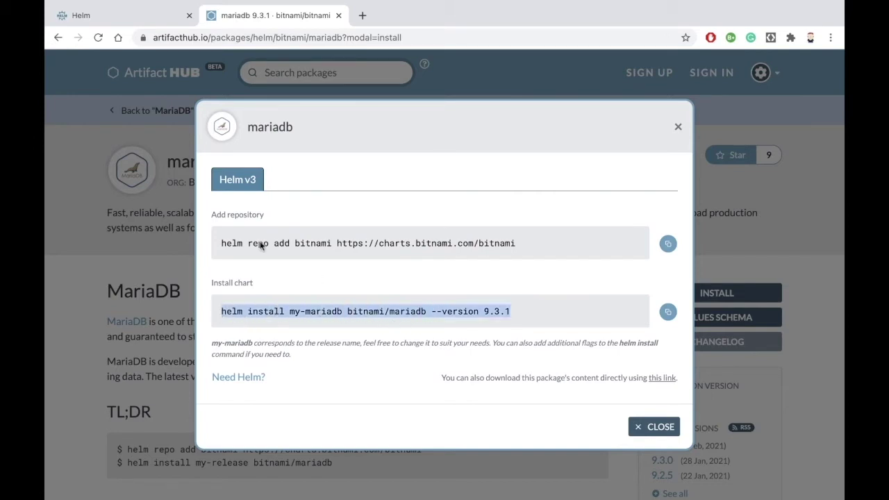
double_click(418, 312)
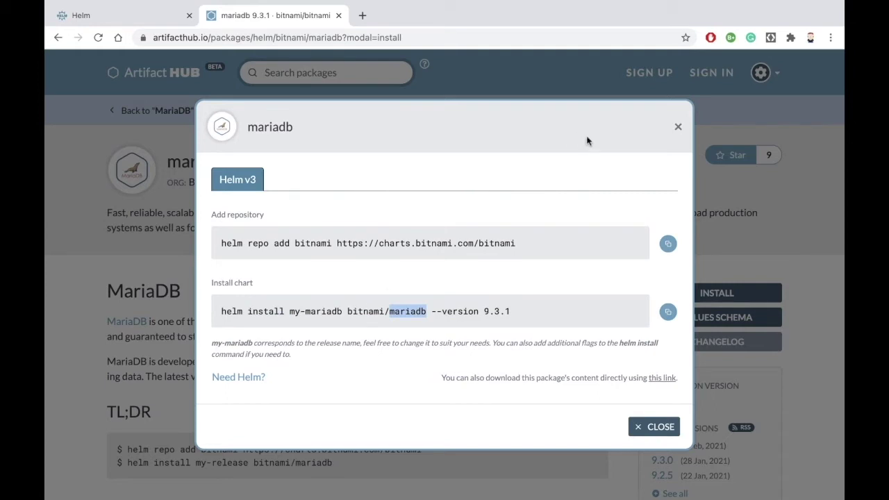
left_click(677, 129)
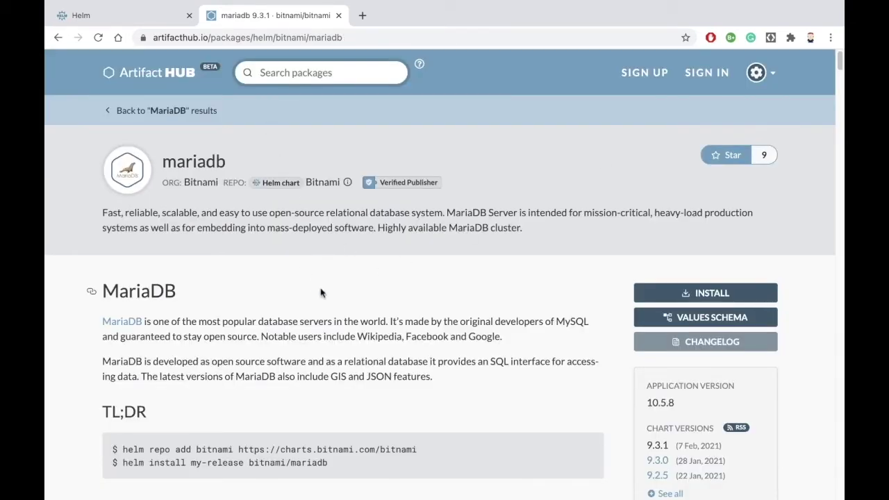
- Read through the MariaDB chart's documentation down to the table of MariaDB common parameters
scroll(320, 292, "down", 11)
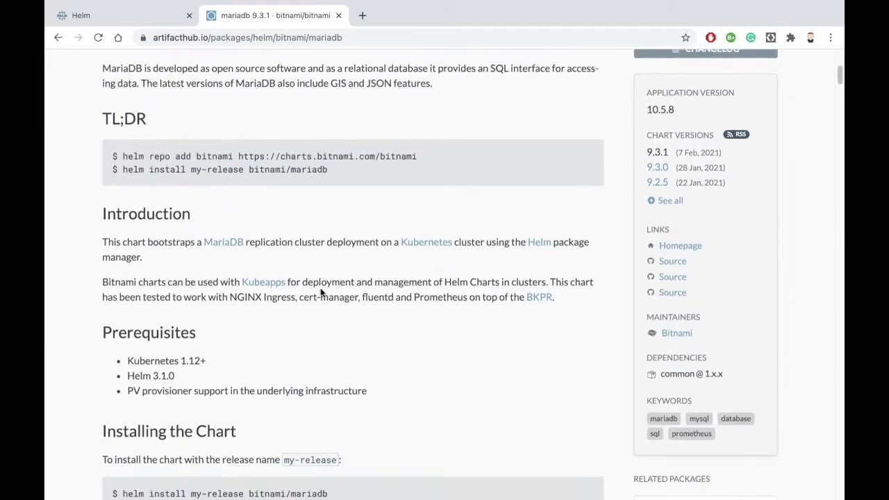
scroll(321, 292, "down", 6)
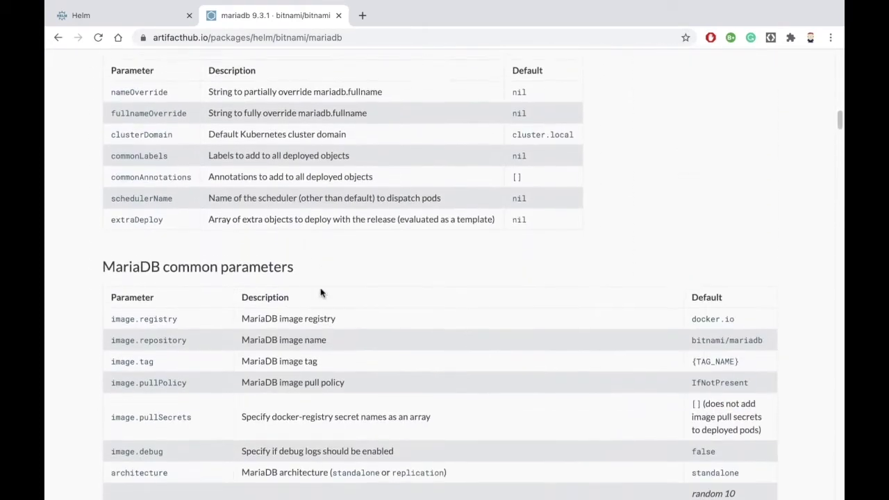
scroll(321, 293, "down", 4)
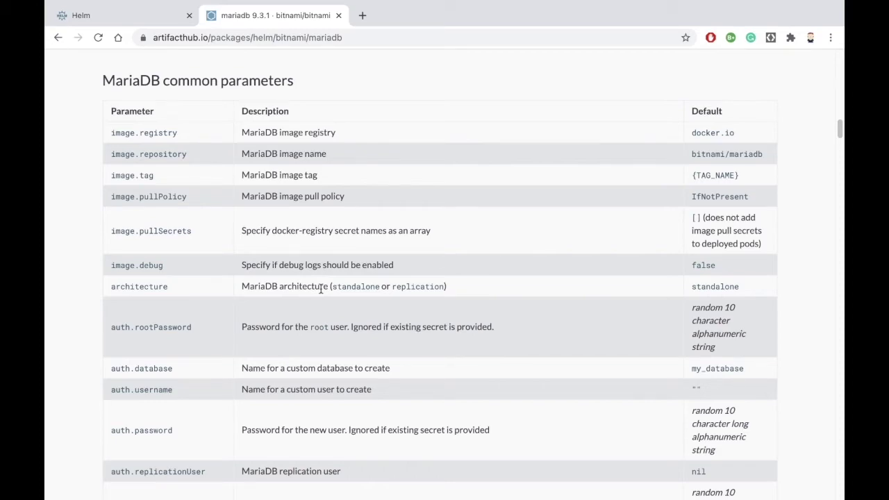
- Skim the remaining MariaDB parameter tables through primary, secondary and RBAC parameters, and return to the start of the chart page
scroll(344, 304, "down", 11)
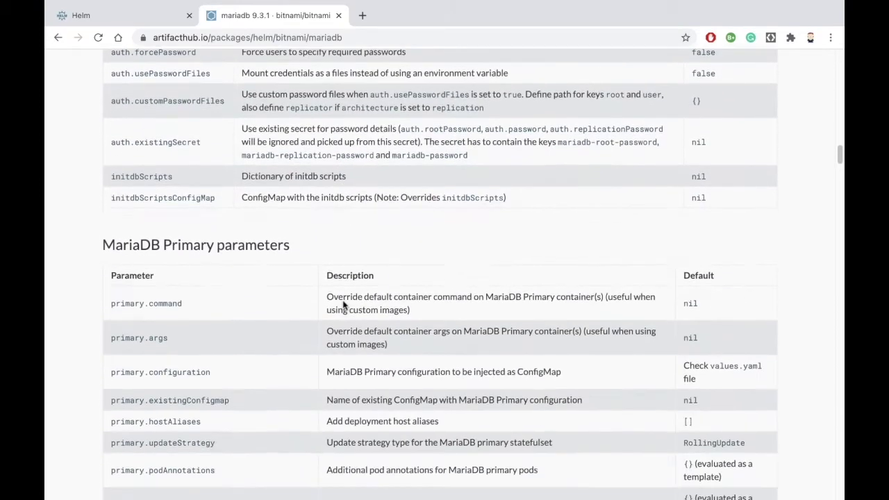
scroll(343, 304, "down", 18)
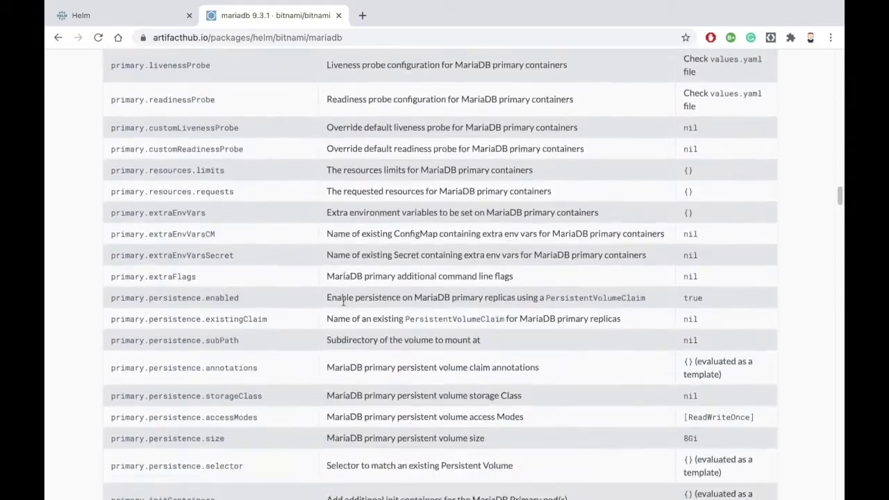
scroll(343, 301, "down", 15)
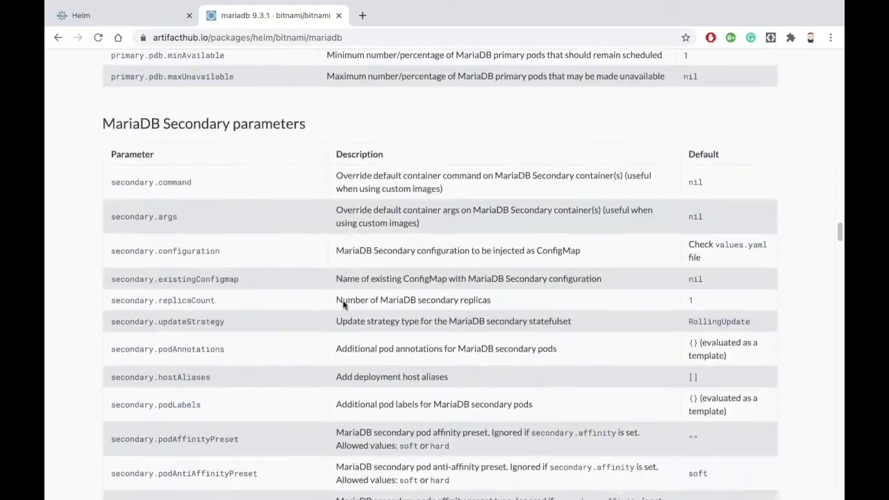
scroll(343, 303, "down", 6)
scroll(343, 301, "down", 10)
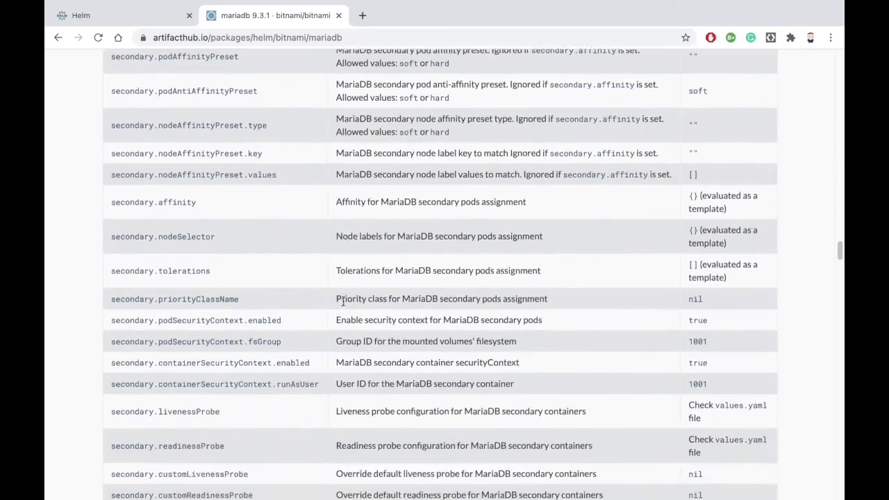
scroll(343, 302, "down", 13)
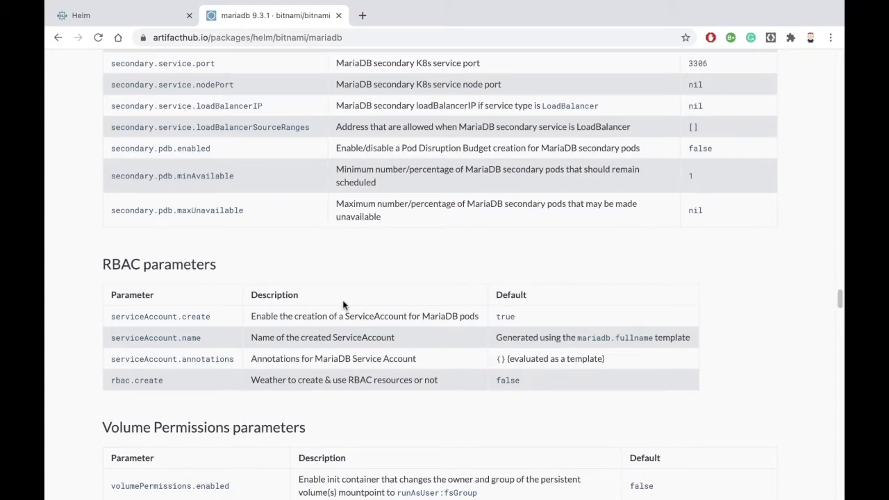
scroll(343, 304, "up", 20)
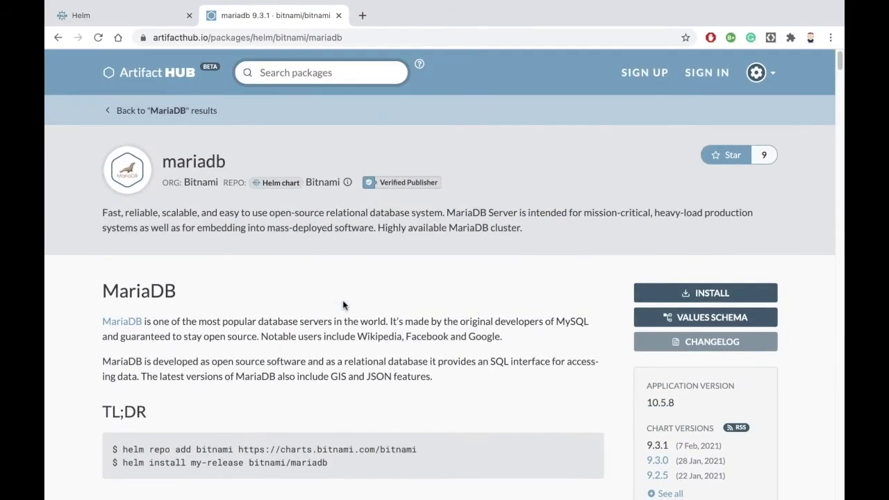
- Switch to Visual Studio Code and check the cluster's pods with kubectl get pods, highlighting the command's output
key("ctrl+Left")
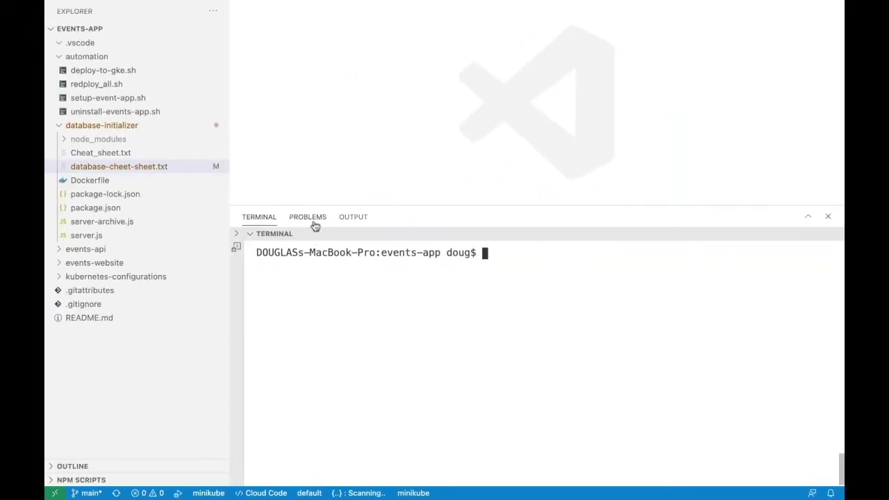
type("k")
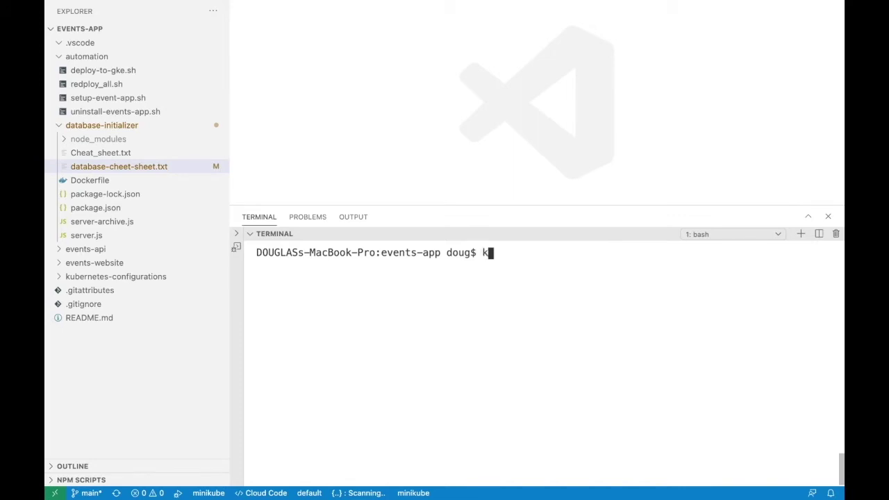
type("ubectl get ")
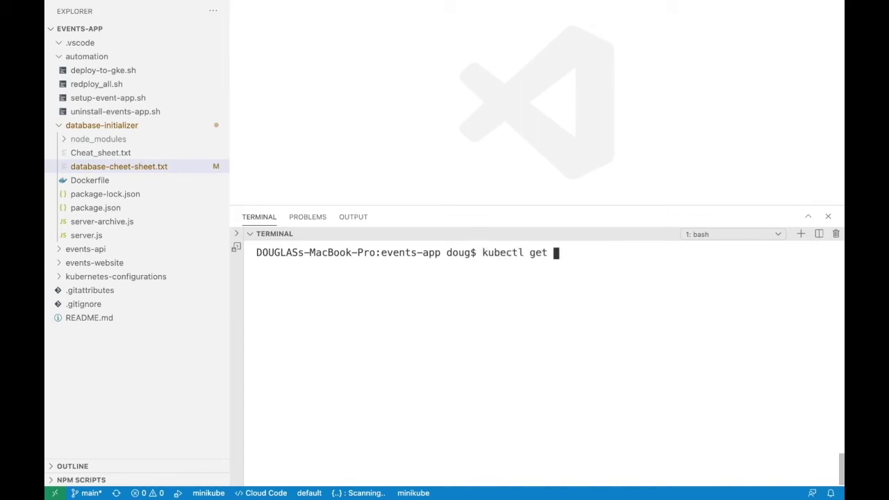
type("pods")
key("Return")
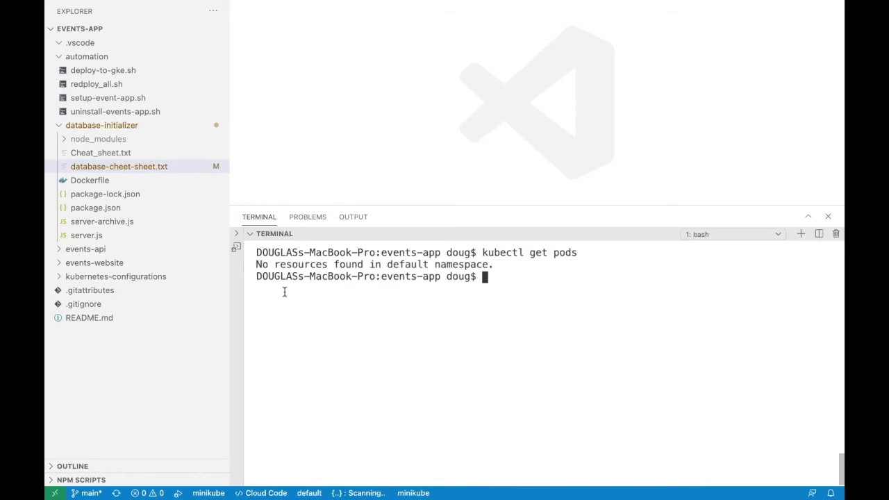
left_click_drag(277, 267, 463, 268)
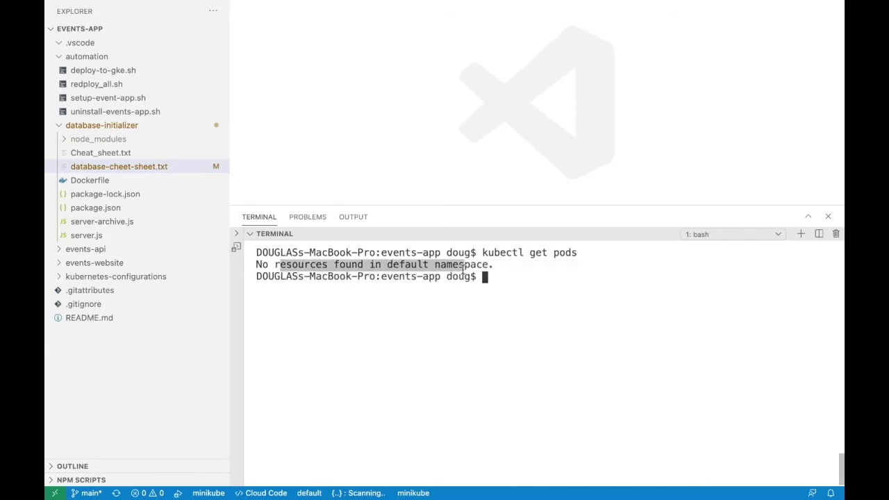
left_click(511, 289)
- Open database-cheet-sheet.txt from the database-initializer folder and highlight the two commands for installing MariaDB with Helm
left_click(132, 168)
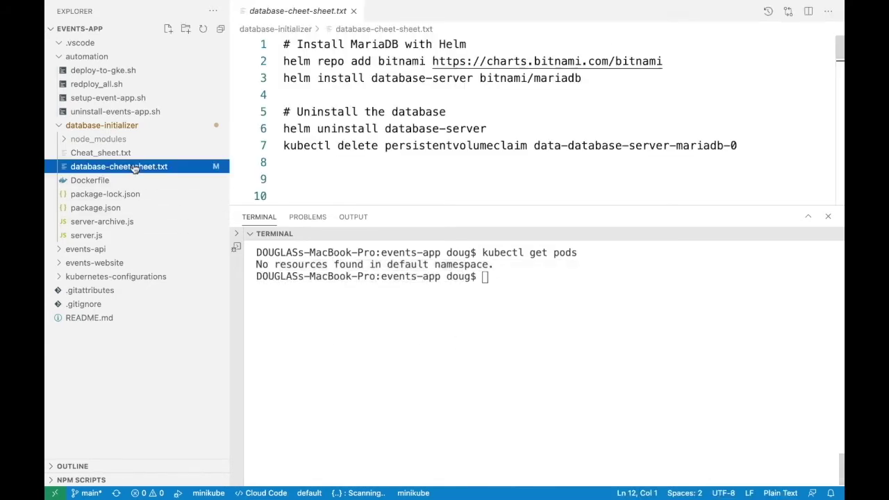
left_click(446, 112)
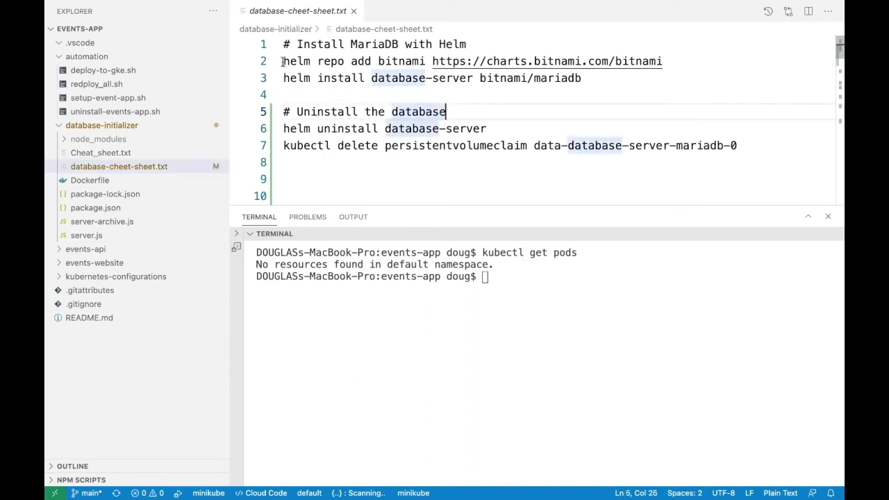
left_click_drag(282, 62, 646, 78)
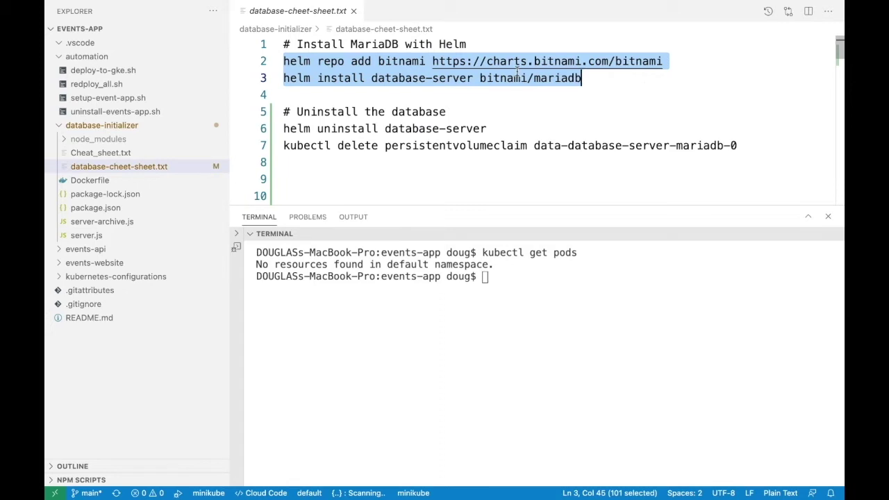
- Examine the helm repo add bitnami line and the helm install database-server bitnami/mariadb line, highlighting each in the cheat sheet
left_click(363, 61)
left_click(322, 61)
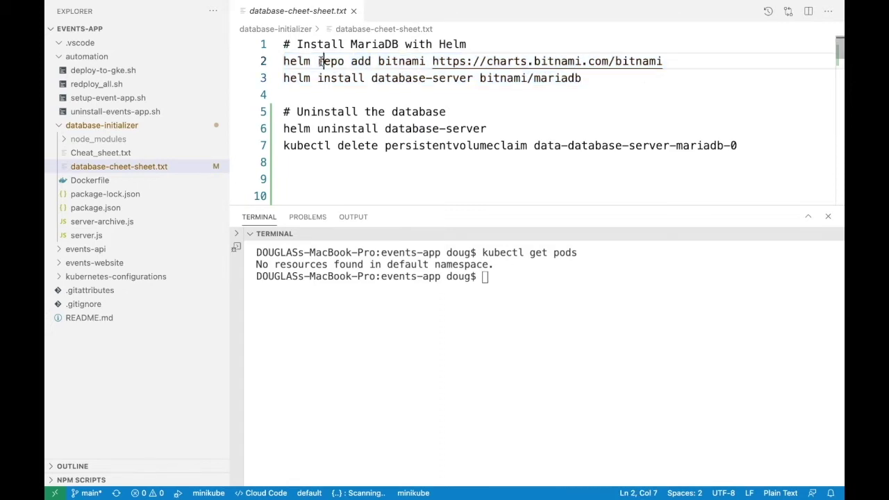
left_click(330, 61)
left_click(382, 62)
left_click_drag(382, 61, 720, 55)
left_click(668, 79)
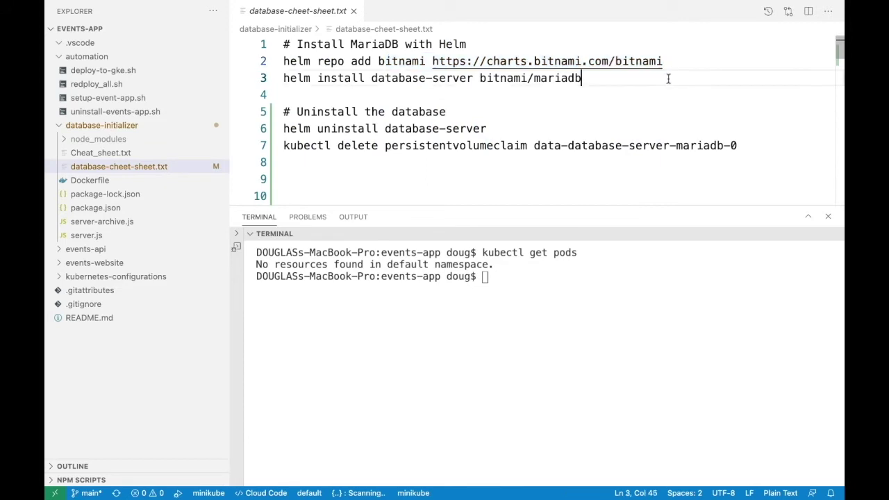
left_click(286, 61)
left_click_drag(285, 61, 671, 60)
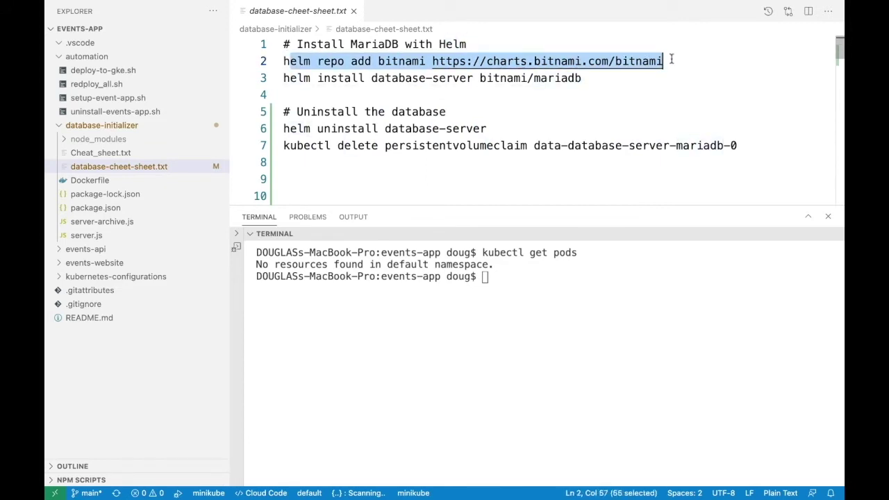
left_click(637, 78)
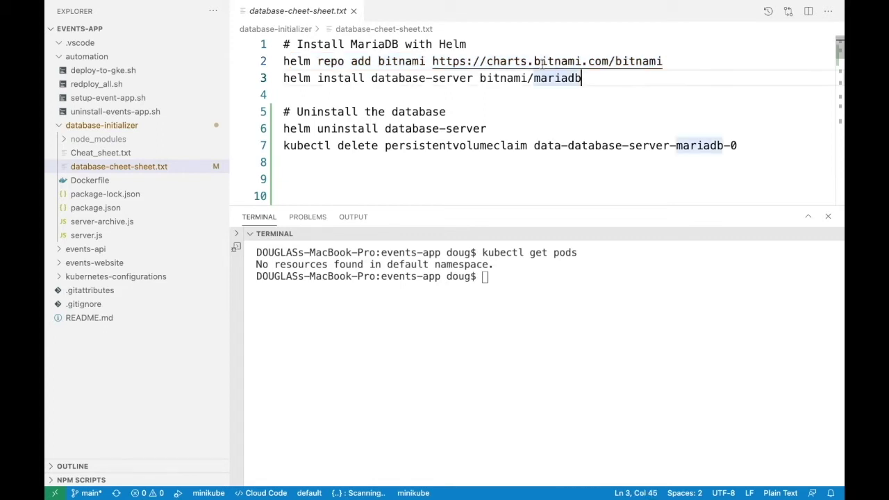
left_click(283, 78)
left_click_drag(283, 78, 597, 79)
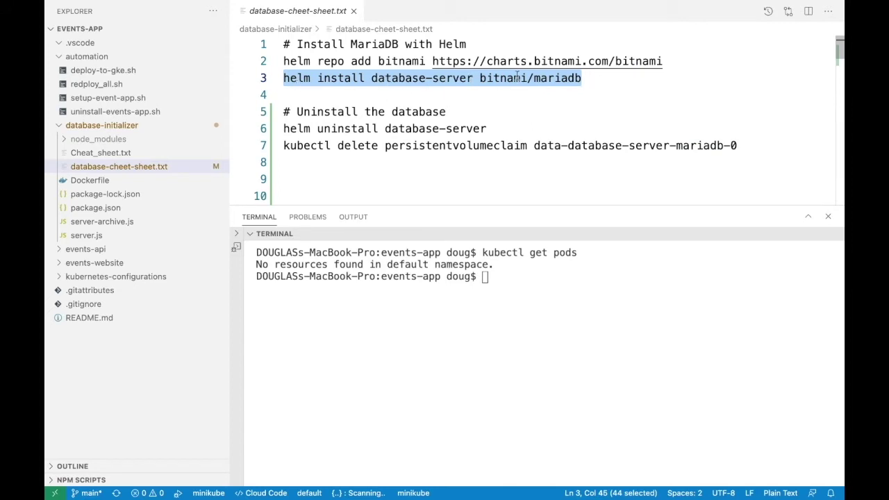
left_click(590, 75)
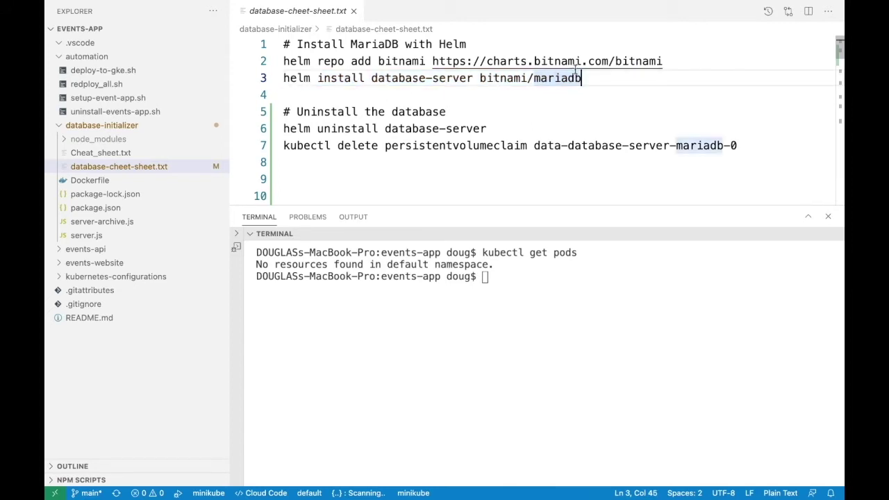
- Copy the helm repo add and helm install database-server bitnami/mariadb commands from the cheat sheet and run them in the terminal
left_click_drag(589, 78, 265, 64)
key("super+c")
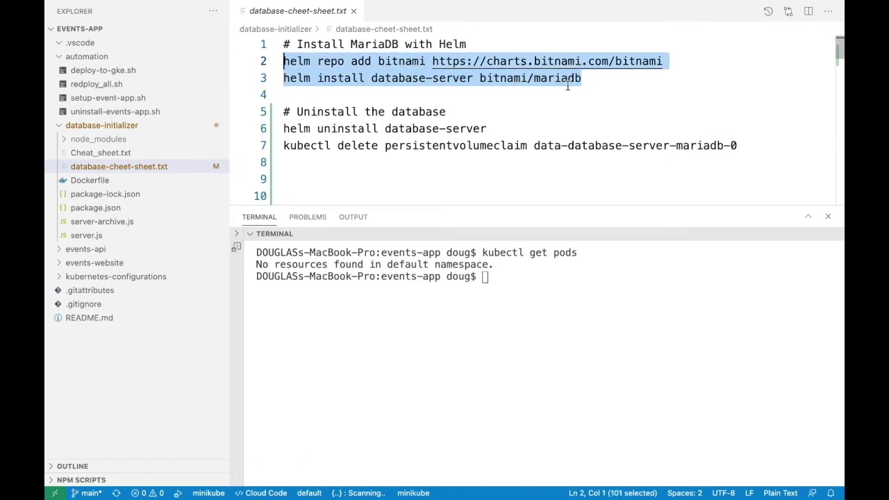
left_click(532, 283)
key("super+v")
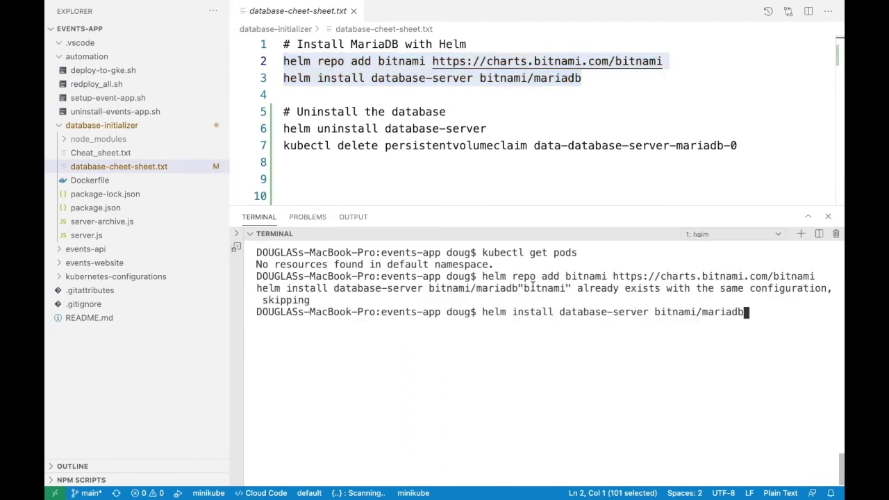
key("Return")
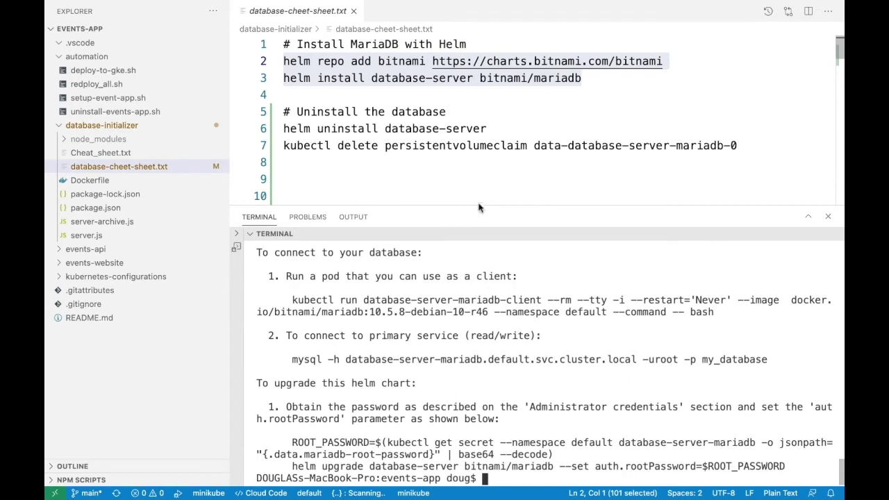
- Enlarge the terminal and examine the Helm install notes, highlighting the administrator credentials section and the root password retrieval command
left_click_drag(480, 207, 481, 73)
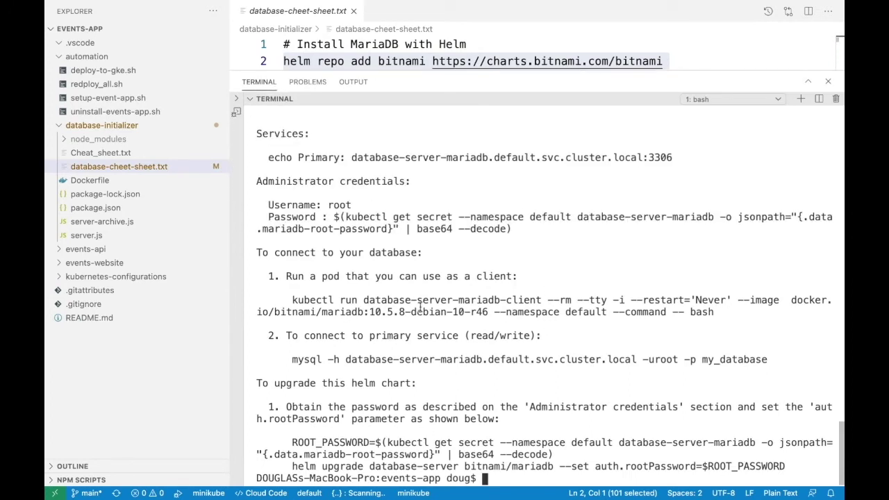
scroll(295, 187, "up", 3)
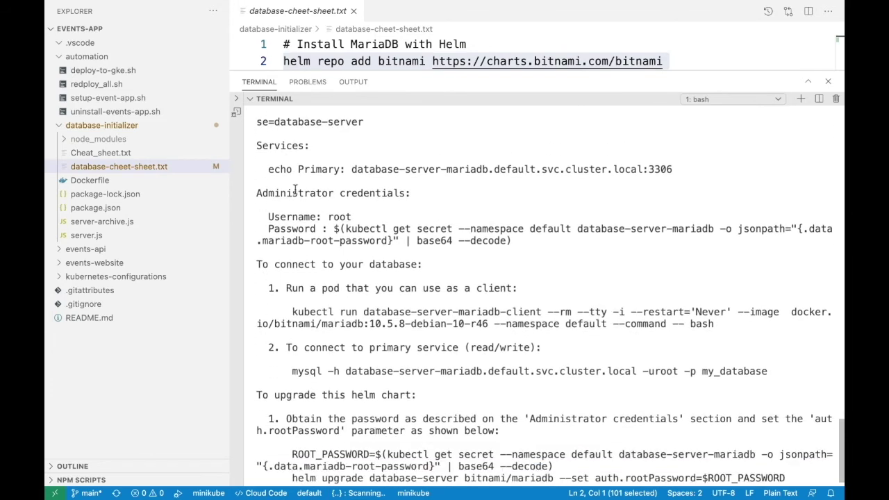
scroll(296, 189, "down", 3)
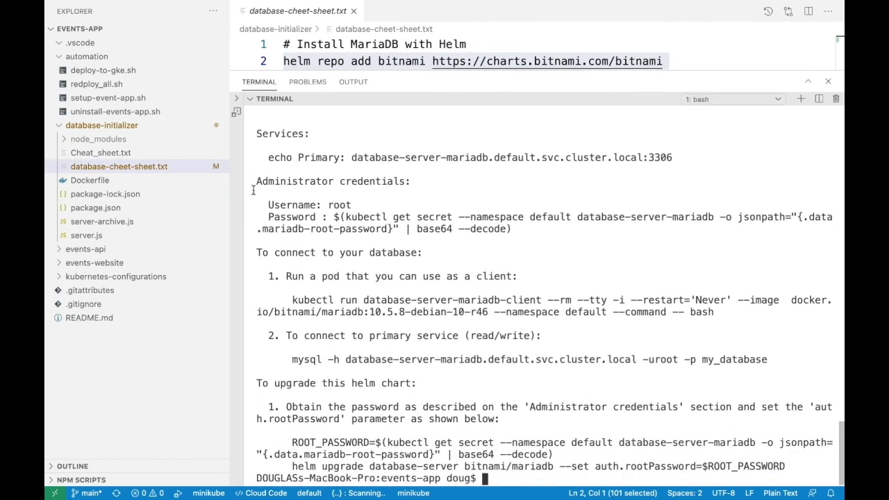
left_click_drag(257, 181, 501, 460)
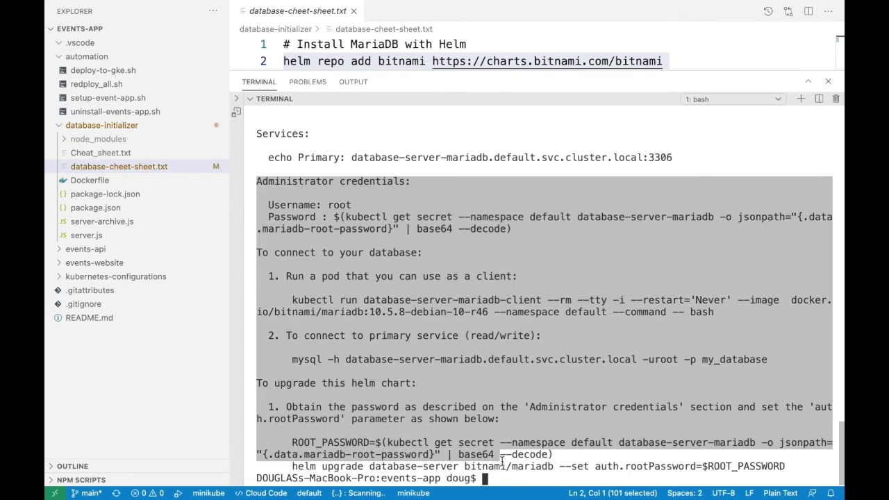
left_click(482, 333)
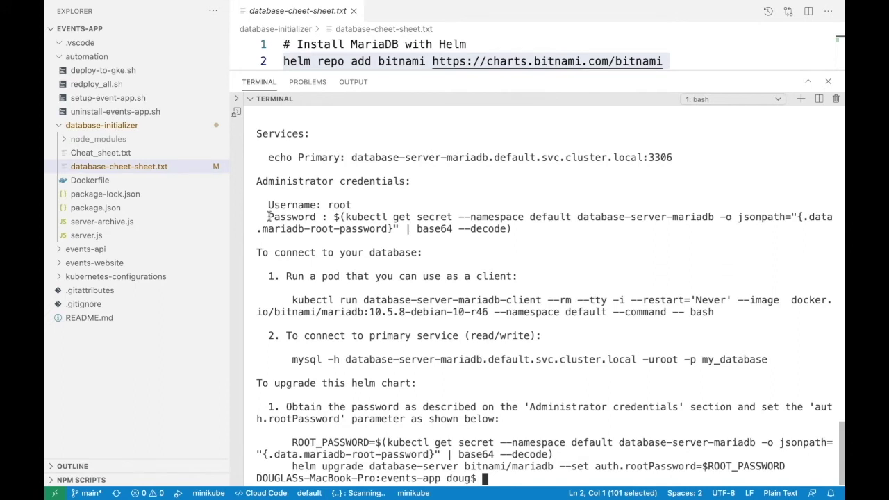
left_click_drag(268, 217, 317, 219)
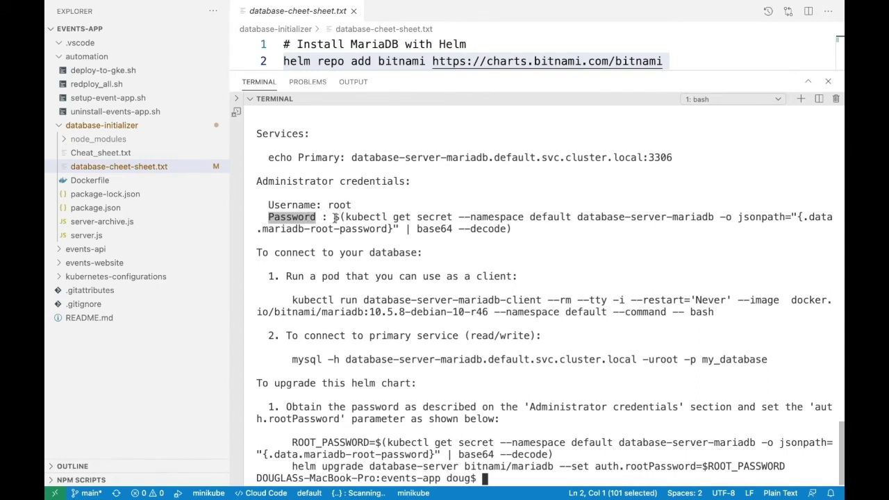
left_click_drag(335, 218, 515, 232)
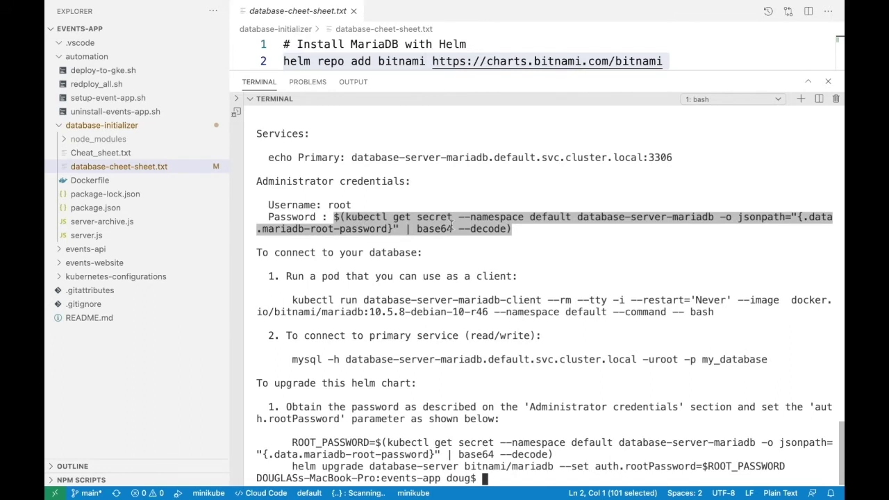
left_click(493, 478)
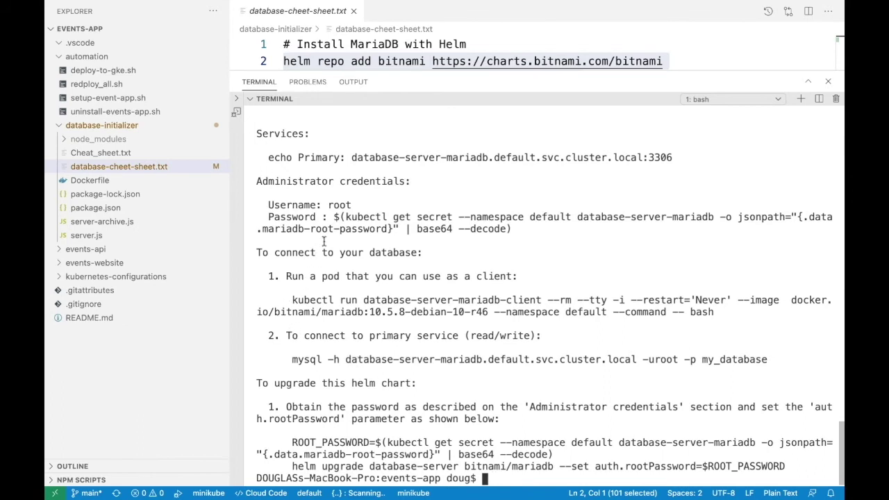
- Copy the root password retrieval expression from the install notes, clear the terminal, and run it with echo to print the decoded password
left_click_drag(333, 217, 511, 229)
key("super+c")
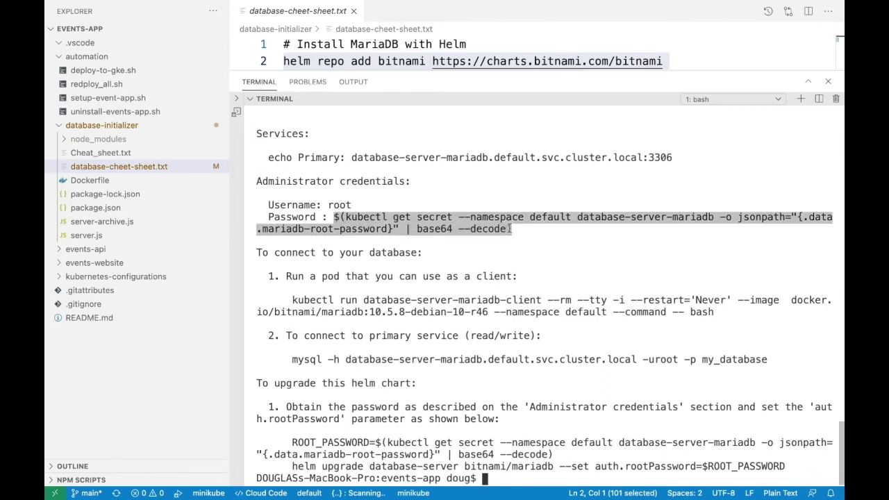
left_click(550, 479)
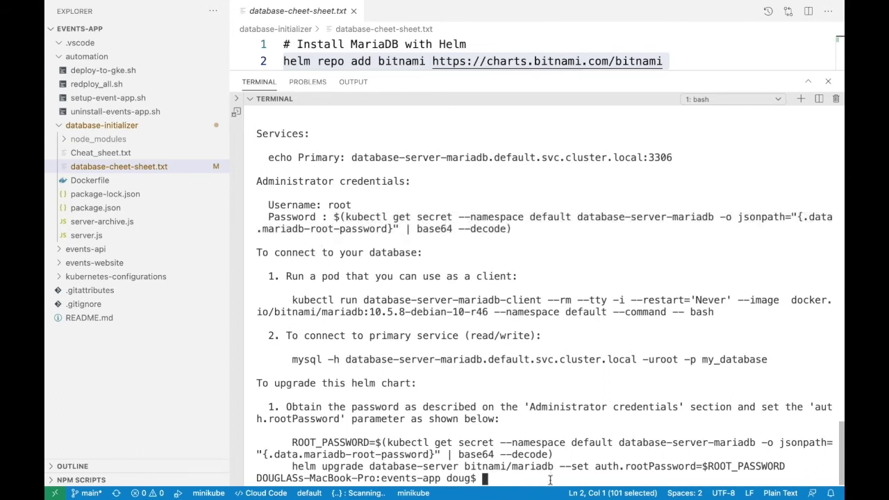
type("clear")
key("Return")
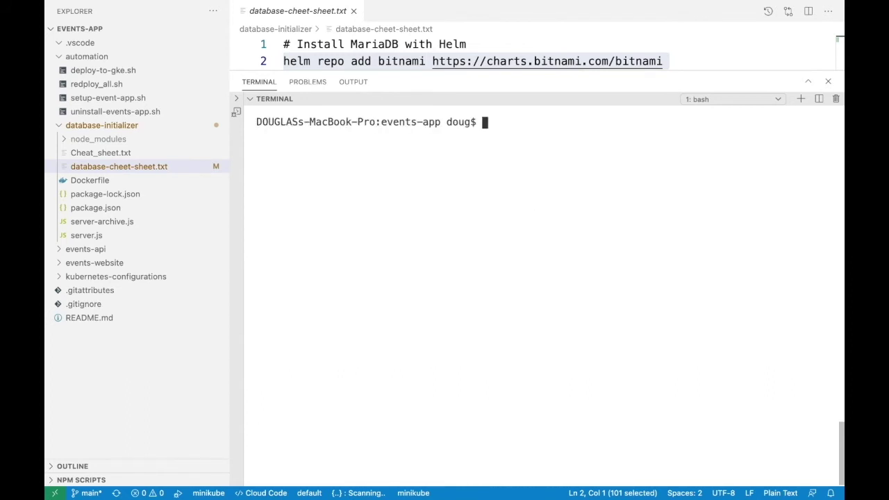
type("echo")
key("super+v")
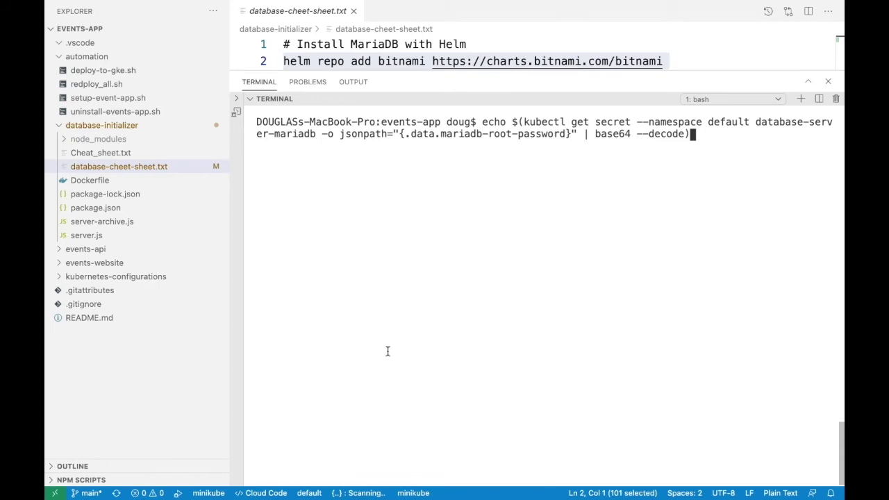
key("Return")
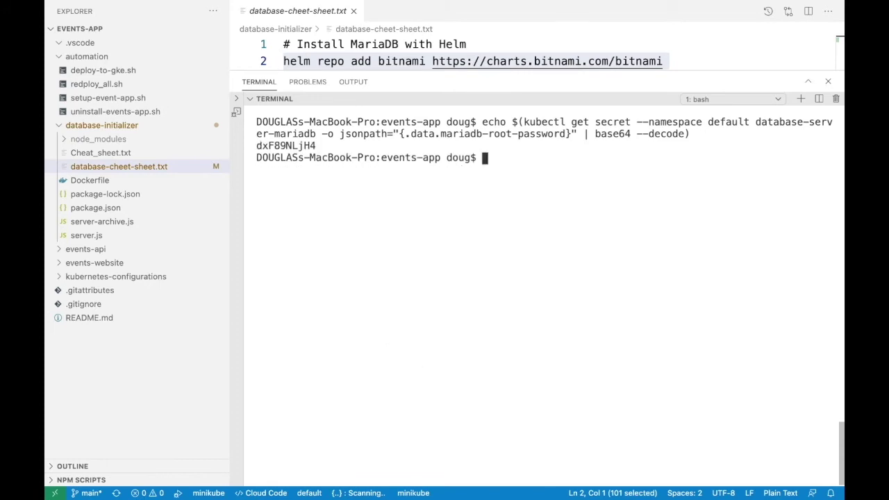
- Examine the decoded root password in the terminal, highlighting it and the echo command that printed it
double_click(289, 143)
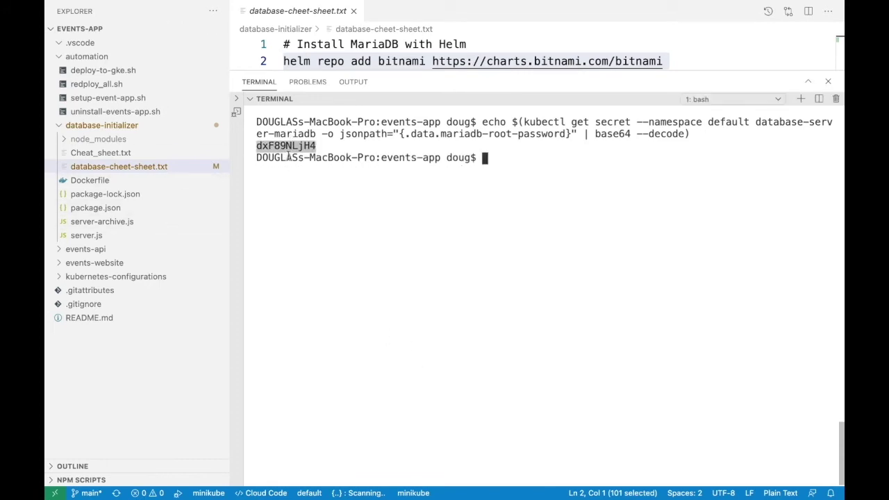
left_click(363, 210)
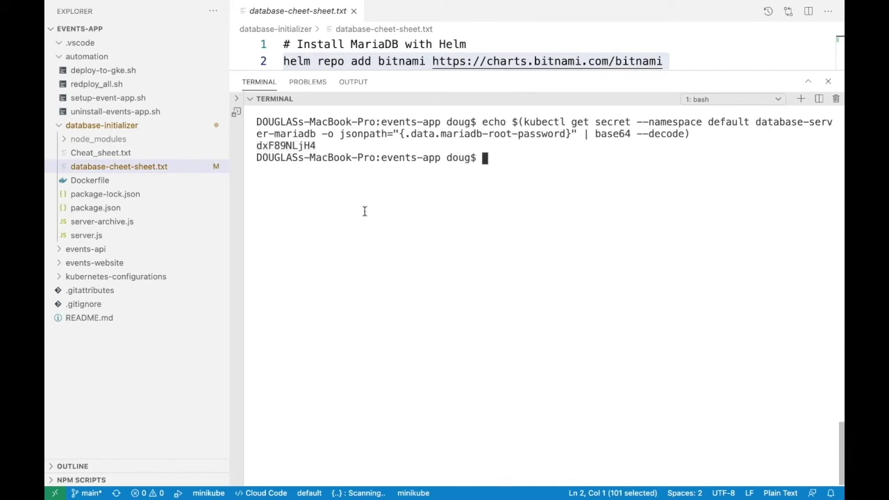
left_click_drag(258, 123, 342, 147)
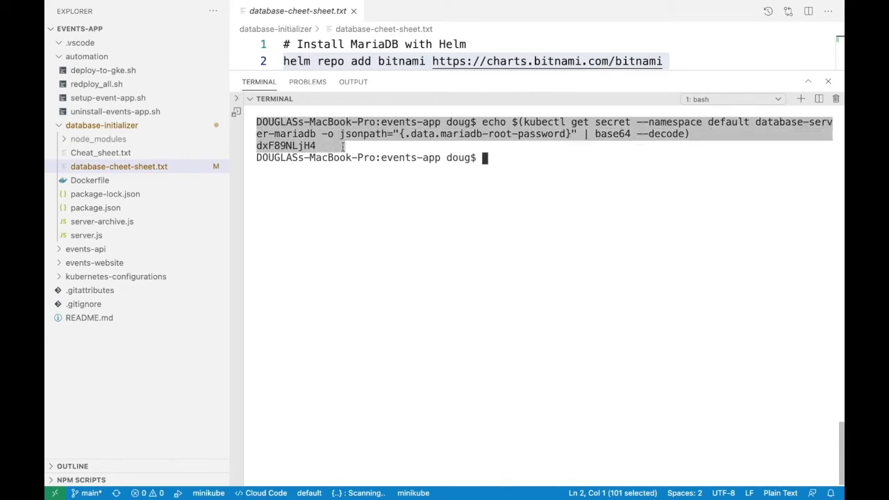
- Run helm list to show the installed Helm releases and highlight the database-server entry
left_click(577, 195)
type("h")
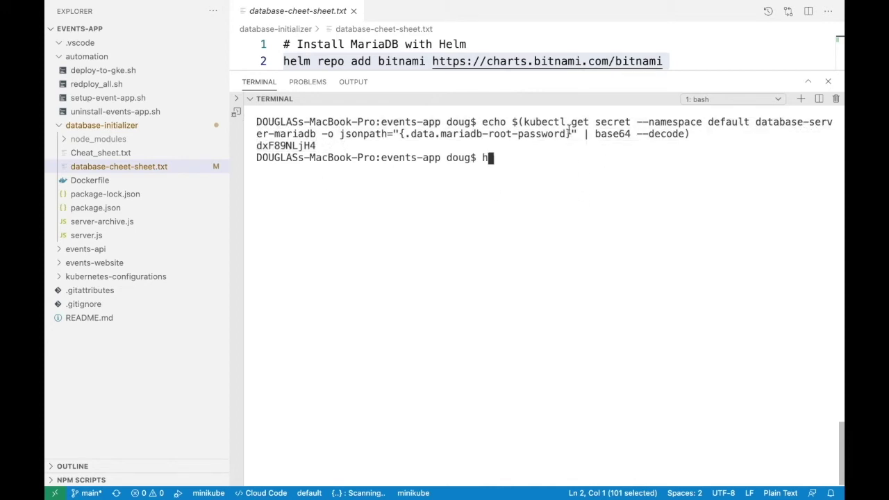
type("elm list")
key("Return")
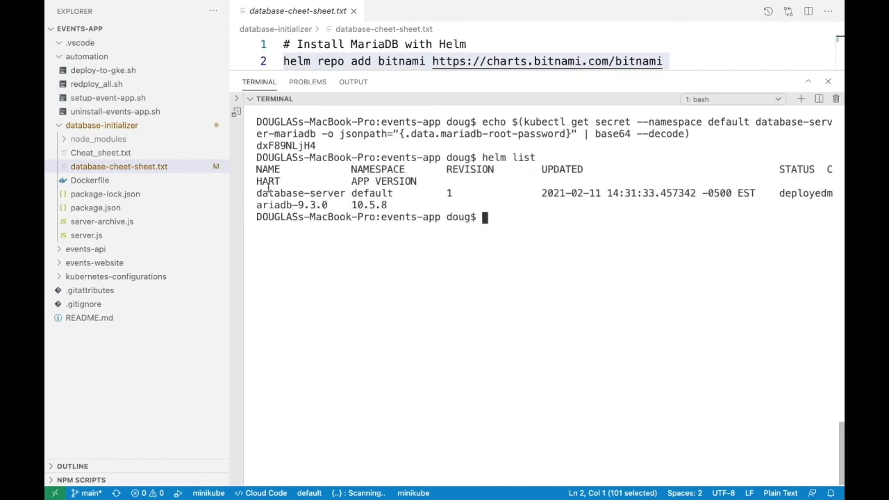
left_click_drag(268, 194, 549, 207)
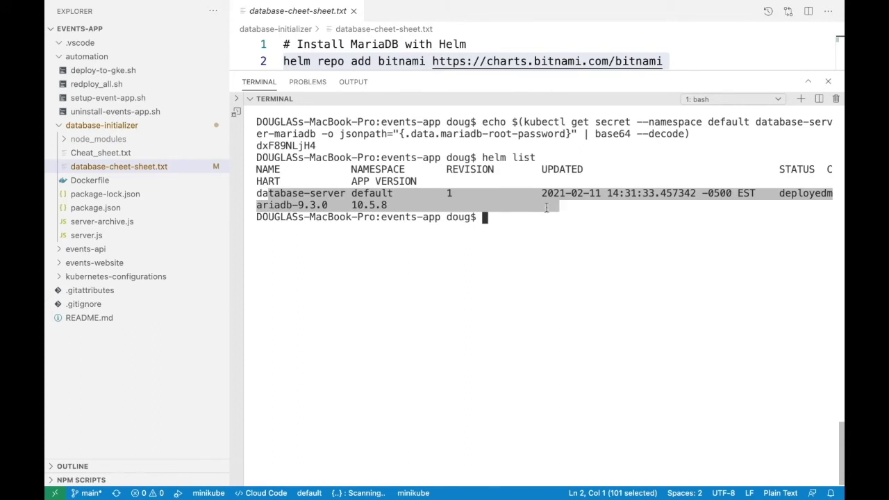
left_click(343, 198)
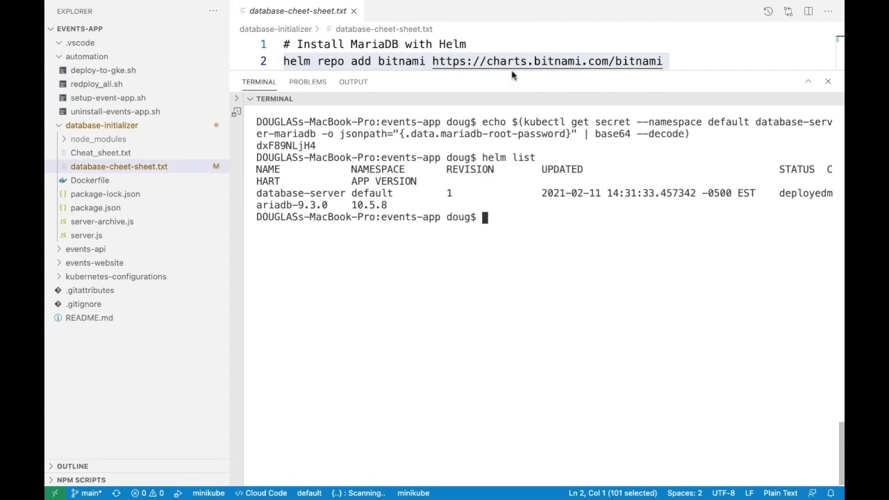
- Shrink the terminal to expose the cheat sheet's uninstall commands, and run helm uninstall database-server from it
left_click_drag(511, 70, 526, 185)
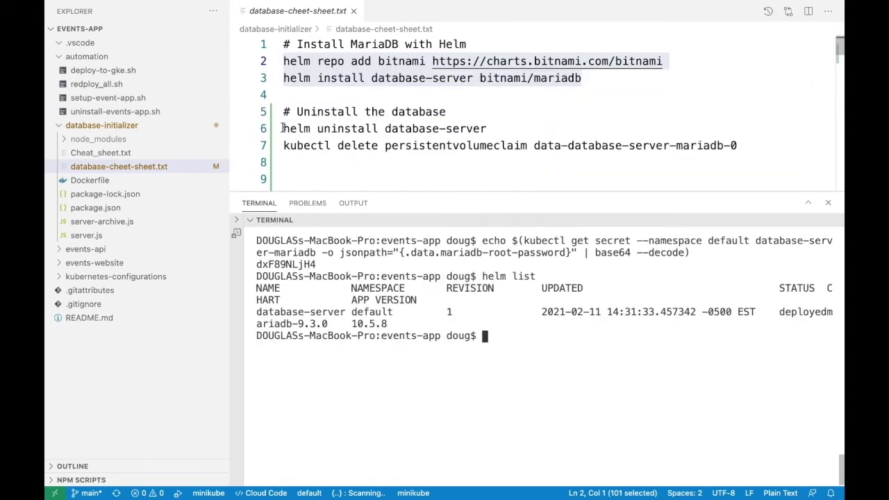
left_click_drag(487, 129, 280, 134)
key("super+c")
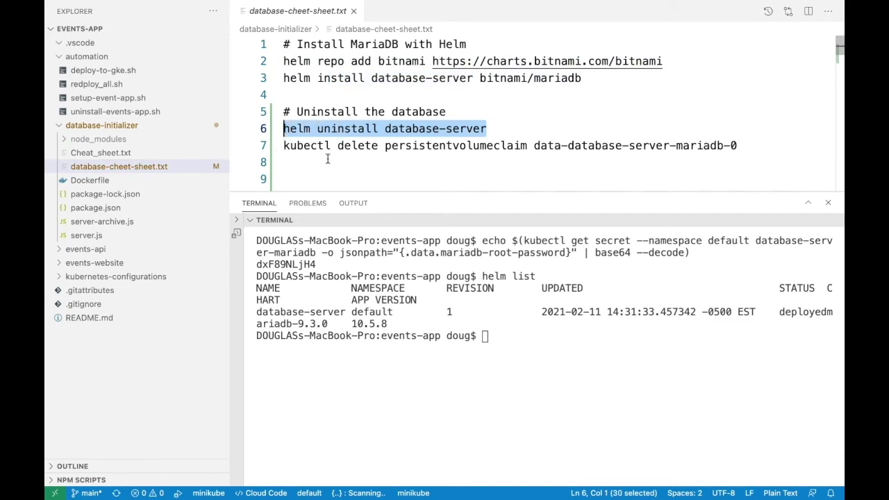
left_click(560, 392)
key("super+v")
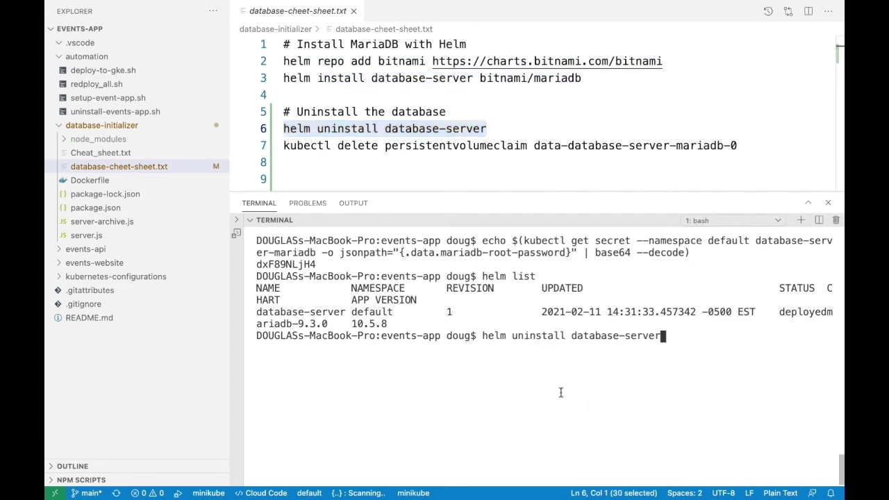
key("Return")
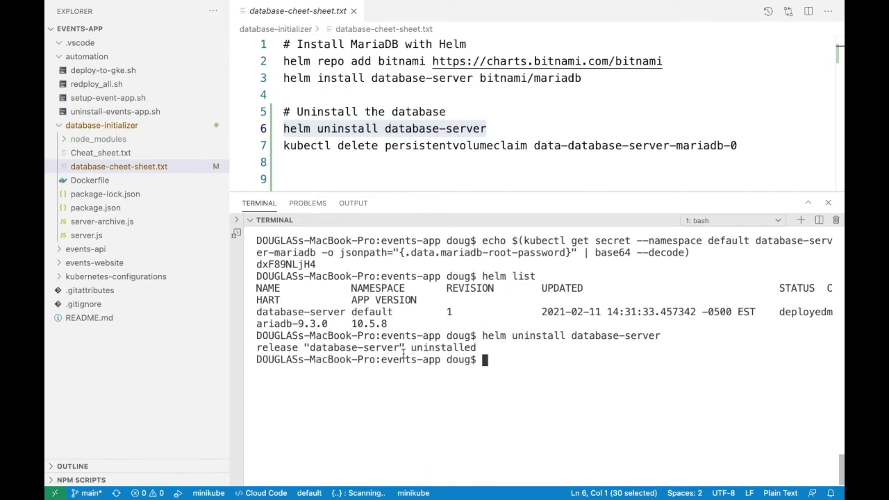
left_click_drag(405, 352, 476, 350)
left_click(446, 352)
- Run kubectl get pvc to list the persistent volume claims and highlight data-database-server-mariadb-0
left_click(504, 368)
type("kubectl get pvc")
key("Return")
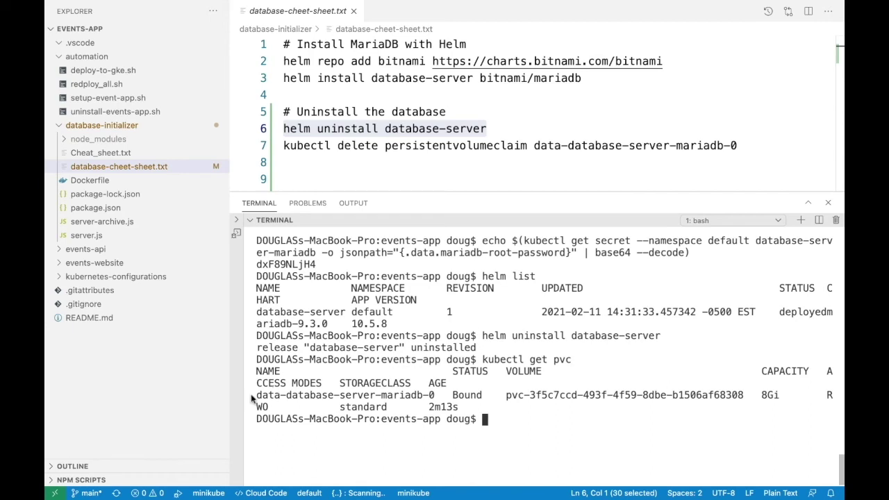
left_click_drag(257, 394, 441, 390)
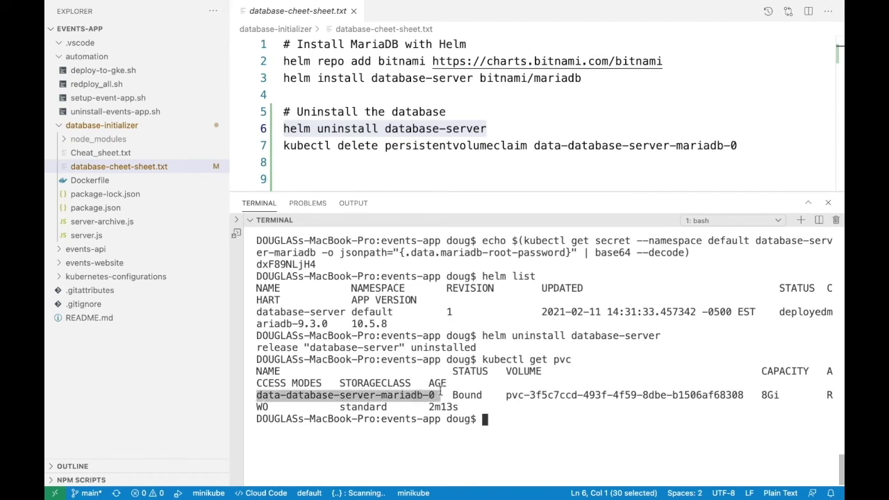
left_click(514, 422)
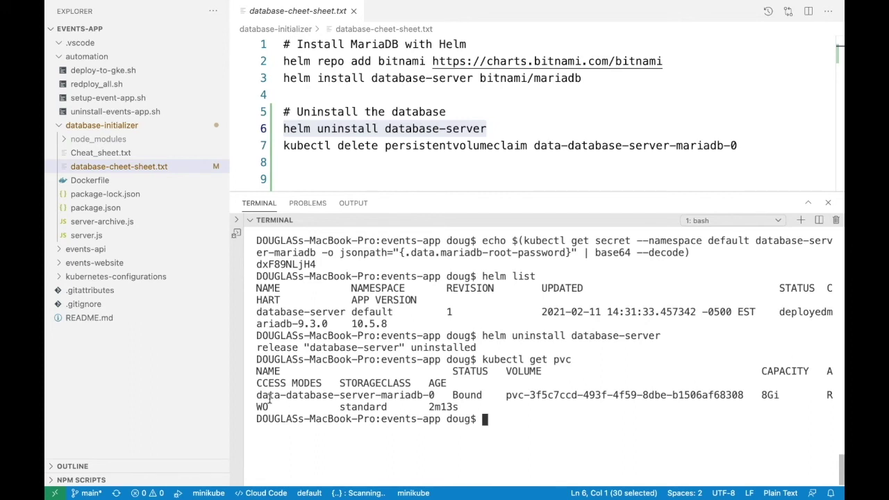
left_click_drag(256, 394, 438, 394)
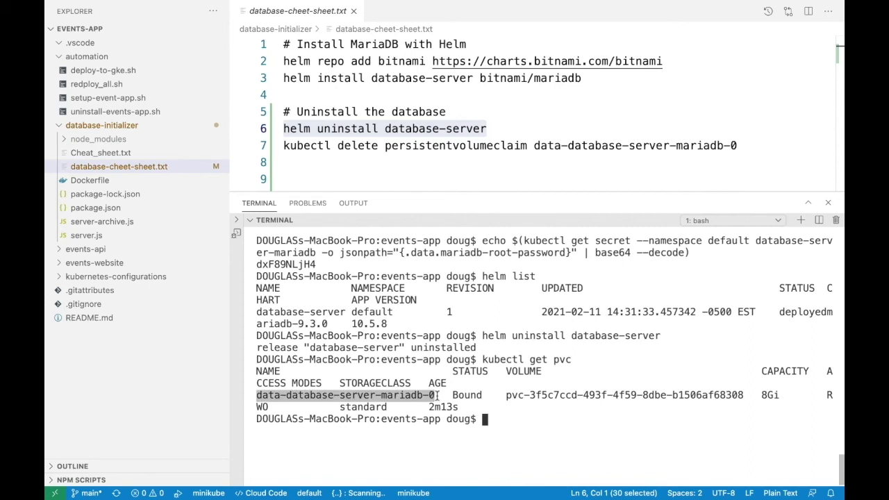
left_click(530, 425)
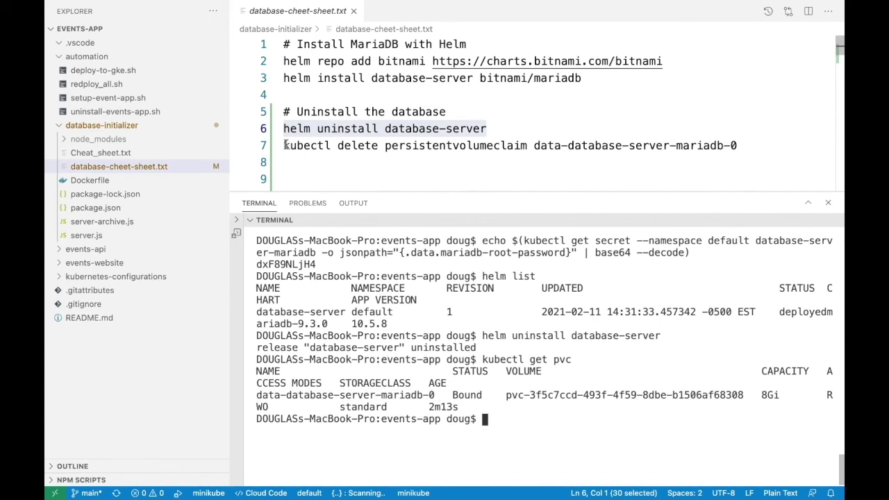
- Highlight the cheat sheet's uninstall commands and run kubectl delete persistentvolumeclaim data-database-server-mariadb-0 in the terminal
left_click_drag(284, 130, 379, 126)
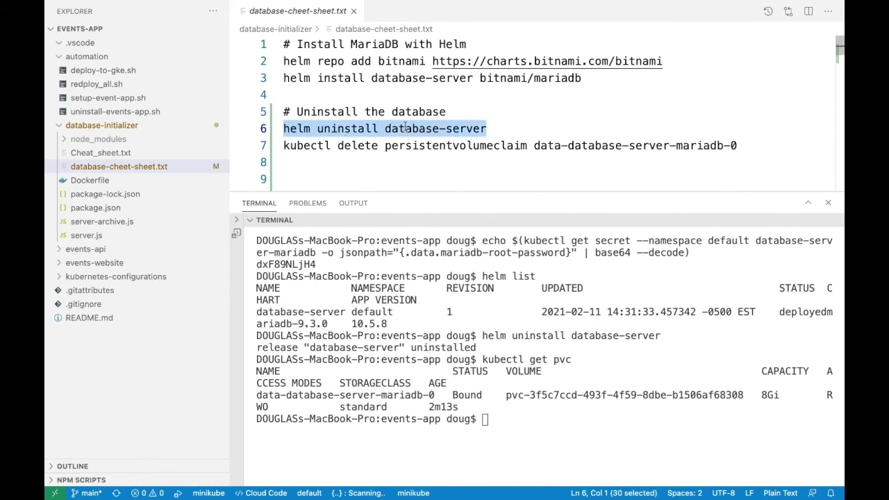
left_click(332, 145)
left_click_drag(332, 145, 591, 145)
left_click_drag(284, 145, 737, 145)
key("super+c")
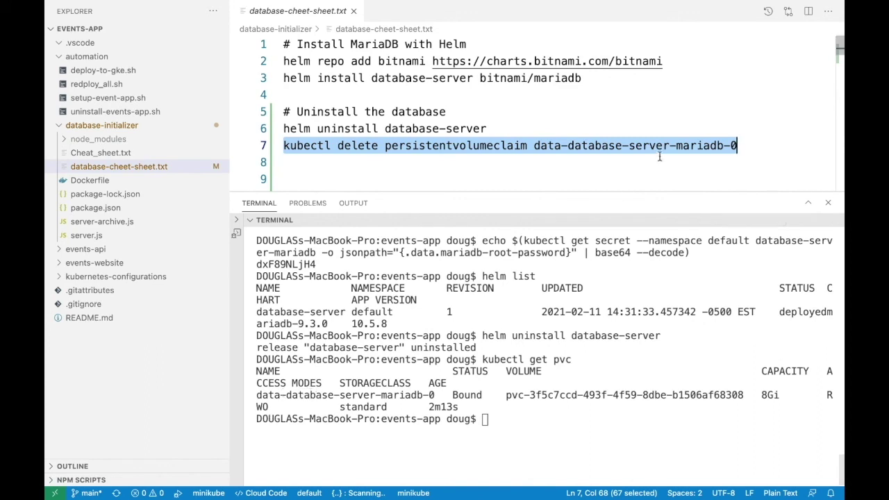
left_click(537, 414)
key("super+v")
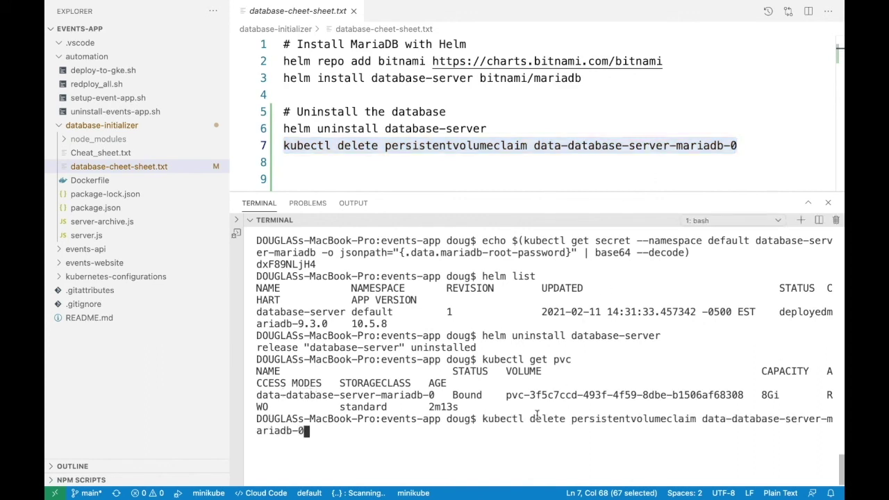
key("Return")
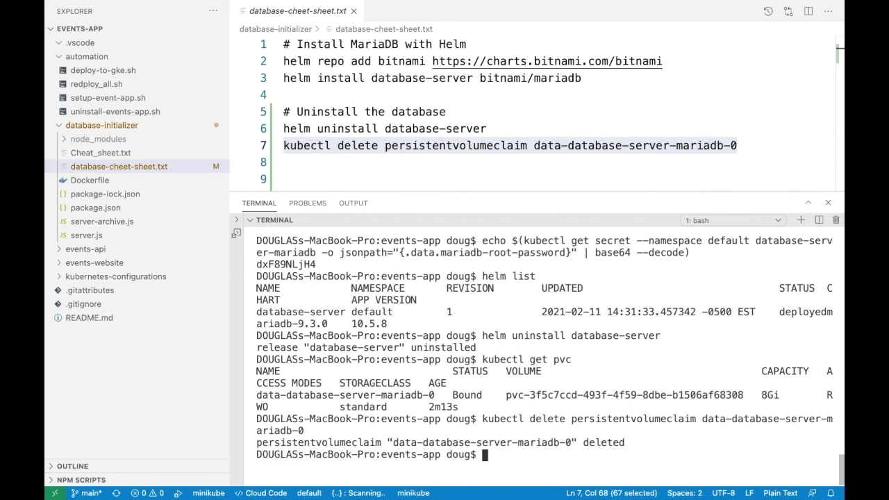
- Rerun kubectl get pvc from the command history to check the remaining persistent volume claims
key("Up")
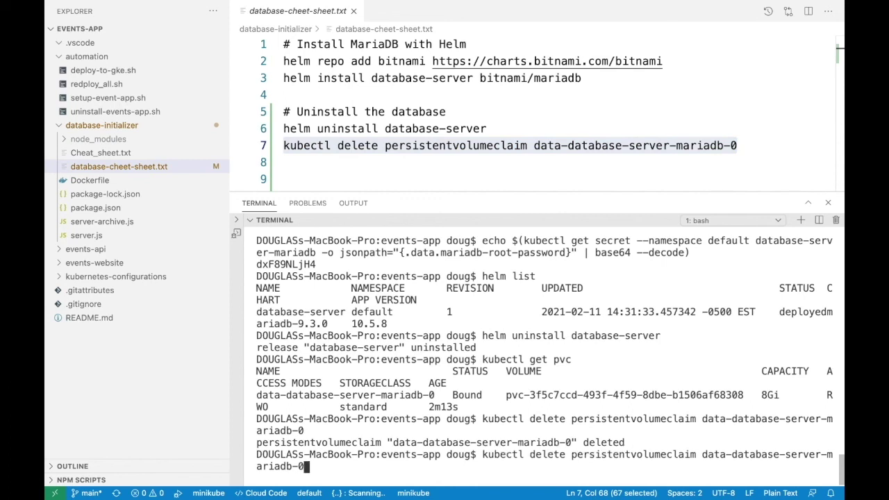
key("Up")
key("Return")
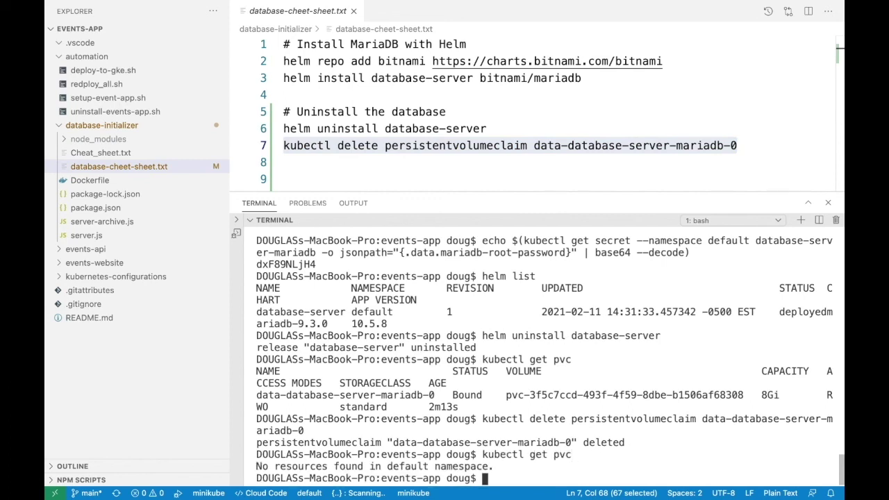
- Clear the terminal and enter the helm install database-server bitnami/mariadb command copied from the cheat sheet
type("clear")
key("Return")
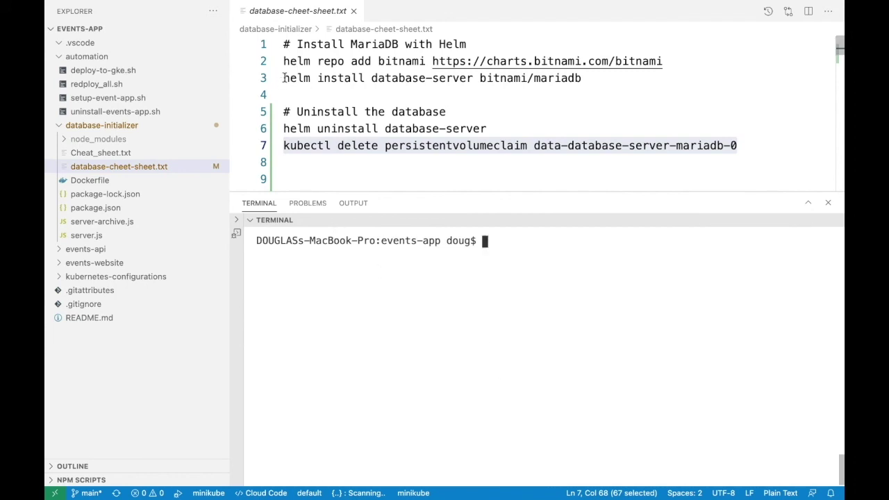
left_click_drag(283, 78, 604, 81)
key("super+c")
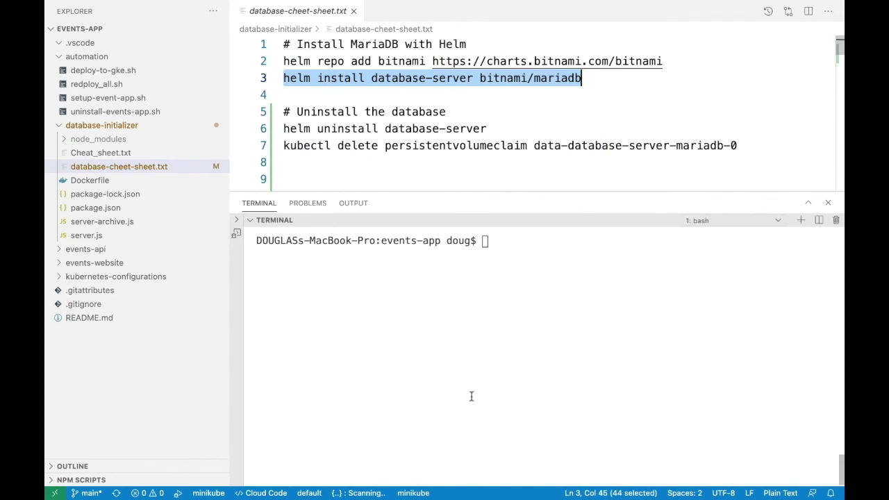
left_click(488, 325)
key("super+v")
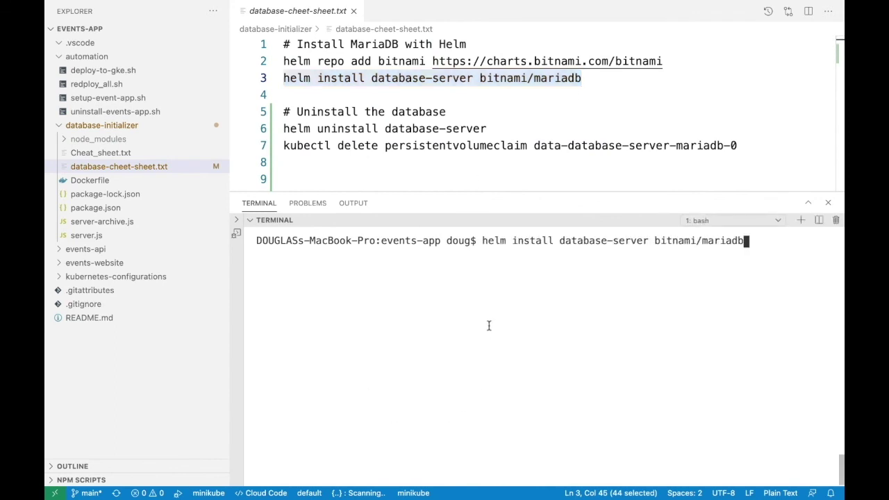